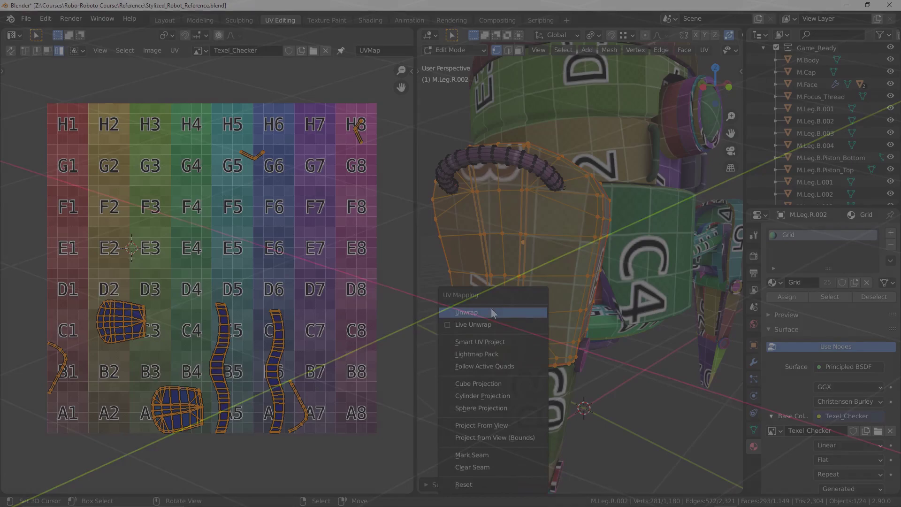
Step: Select the whole leg plate and its UV island near C3
{"action": "left_click", "coordinate": [490, 317]}
{"action": "scroll", "coordinate": [97, 318], "scroll_direction": "up", "scroll_amount": 2}
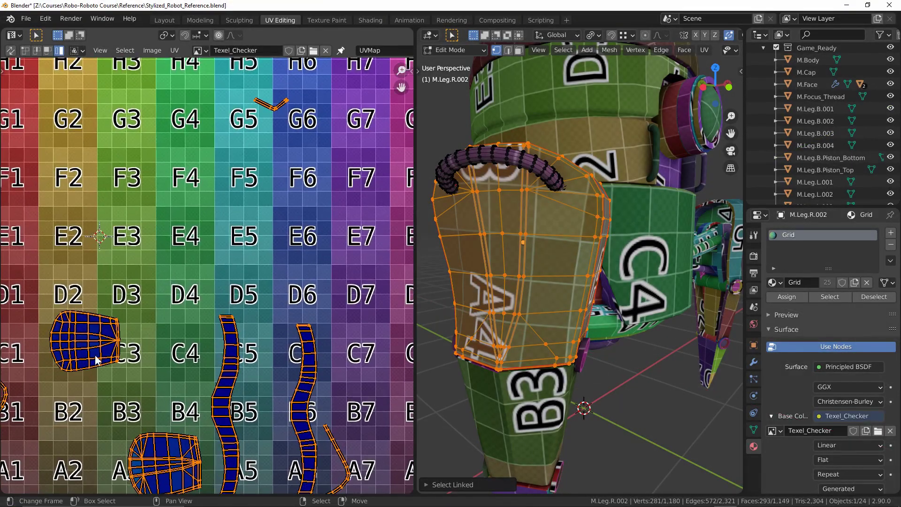
{"action": "left_click", "coordinate": [154, 345]}
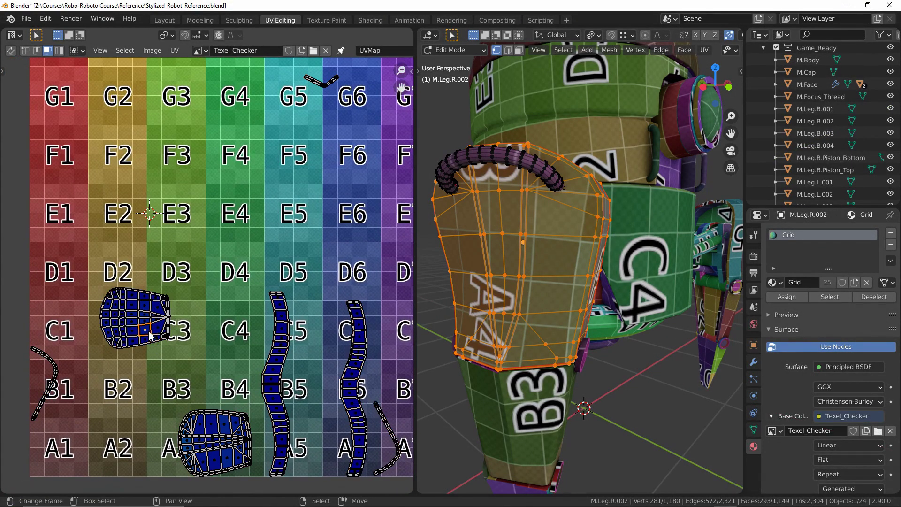
{"action": "left_click", "coordinate": [151, 337]}
{"action": "middle_click_drag", "start_coordinate": [161, 432], "coordinate": [232, 258]}
Step: Move the leg's UV island onto the B3 square of the grid
{"action": "key", "text": "g"}
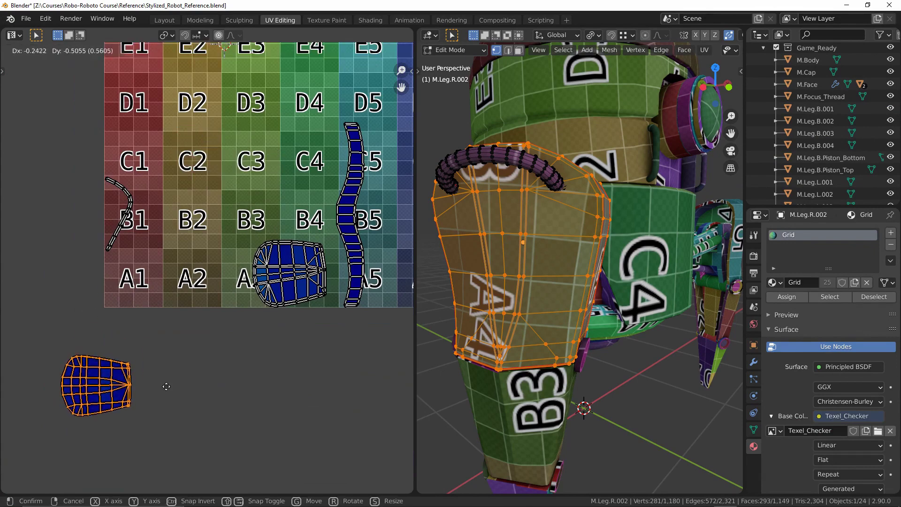
{"action": "key", "text": "Escape"}
{"action": "key", "text": "g"}
{"action": "left_click", "coordinate": [101, 434]}
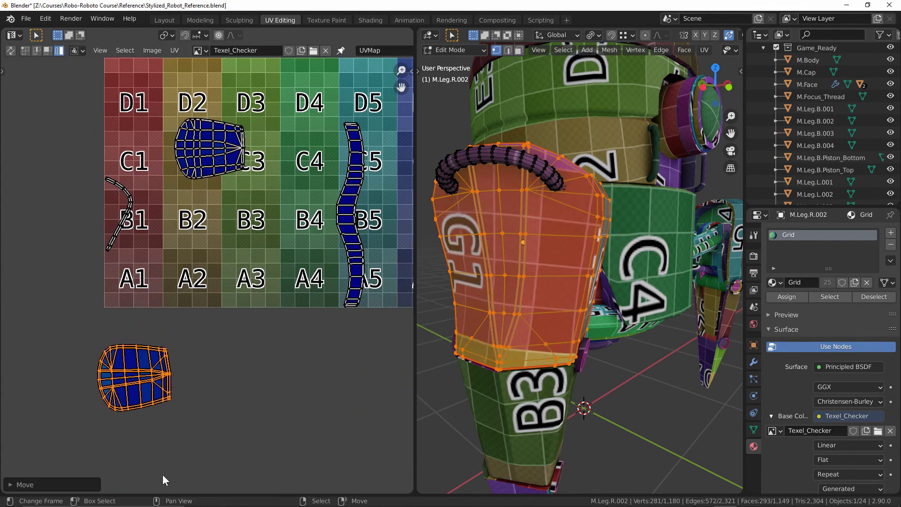
{"action": "key", "text": "g"}
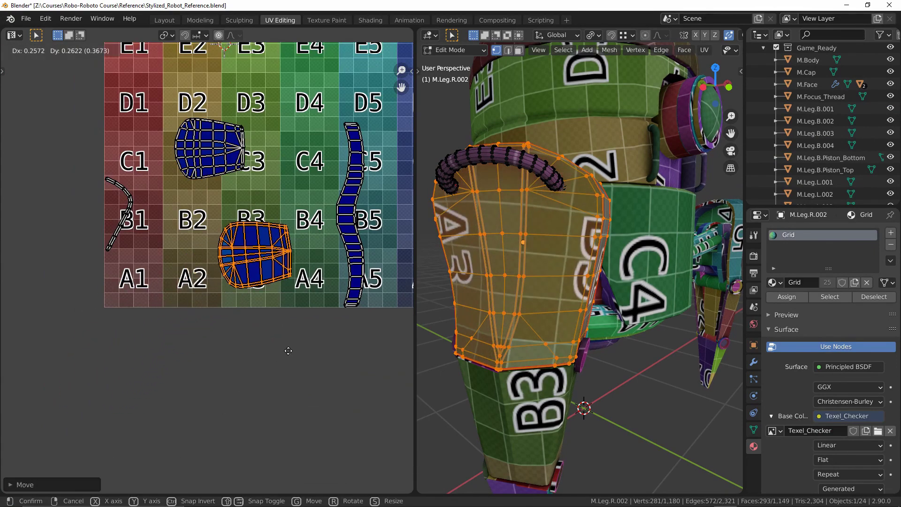
{"action": "left_click", "coordinate": [332, 269]}
Step: Re-unwrap the selected leg faces into new, larger UV islands
{"action": "middle_click_drag", "start_coordinate": [334, 277], "coordinate": [257, 350]}
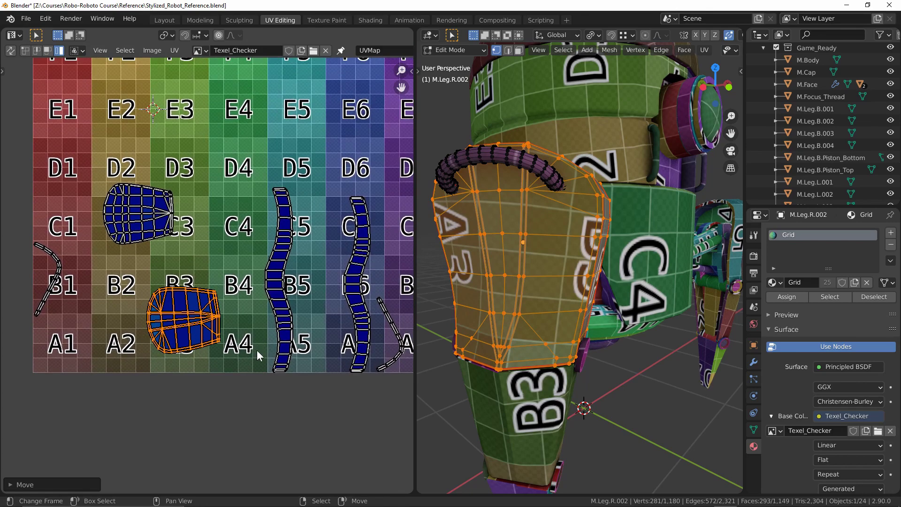
{"action": "key", "text": "u"}
{"action": "left_click", "coordinate": [471, 316]}
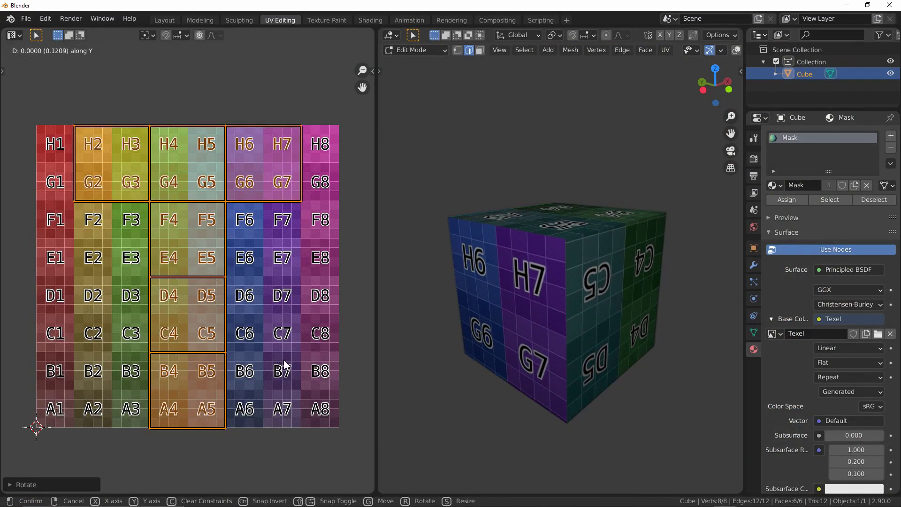
Step: Shift the cube's UV islands up a row and shrink them, then lift the pixel-art image plane
{"action": "left_click", "coordinate": [284, 360]}
{"action": "key", "text": "s"}
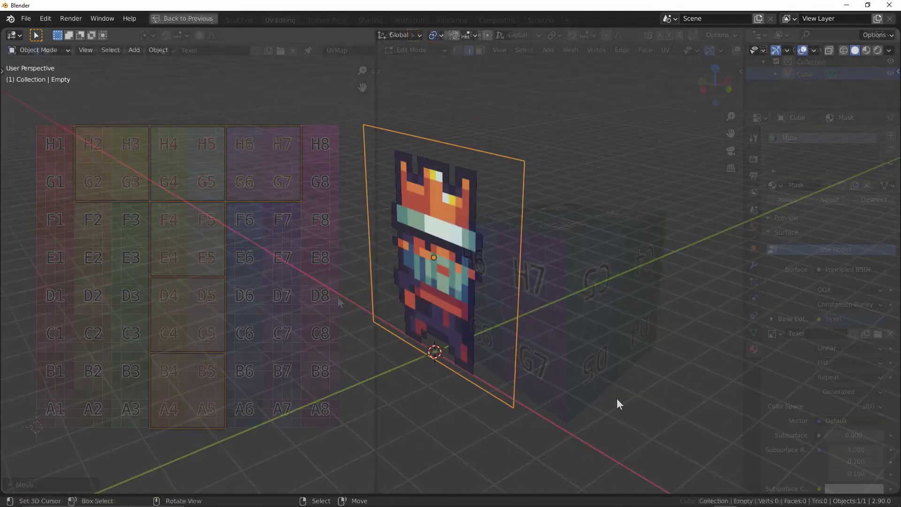
{"action": "key", "text": "g"}
{"action": "key", "text": "y"}
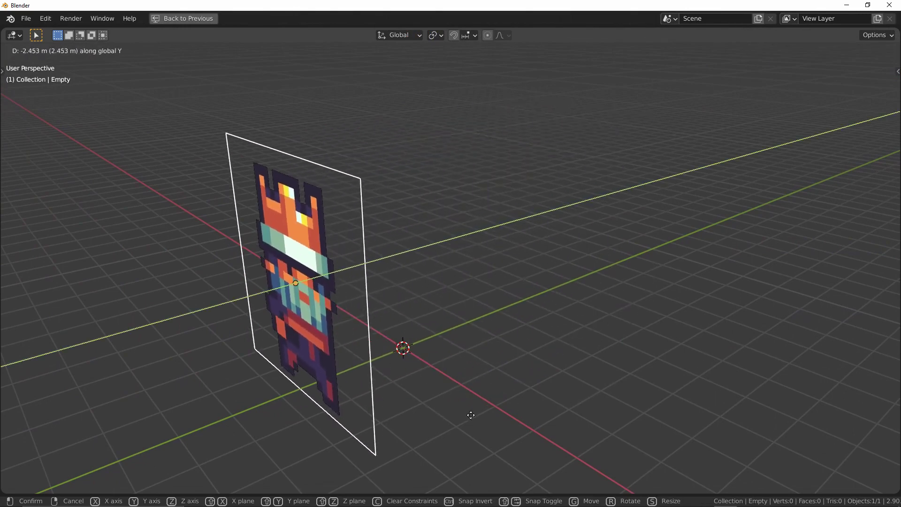
{"action": "key", "text": "x"}
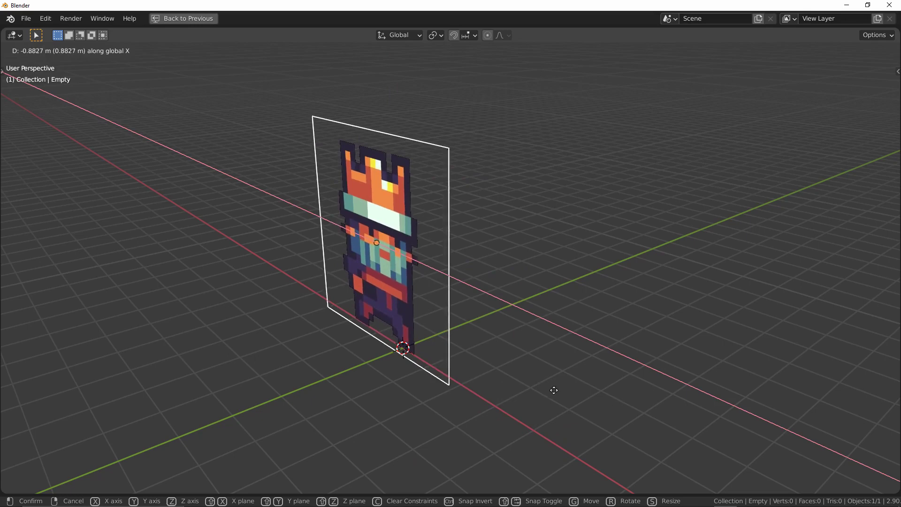
{"action": "key", "text": "z"}
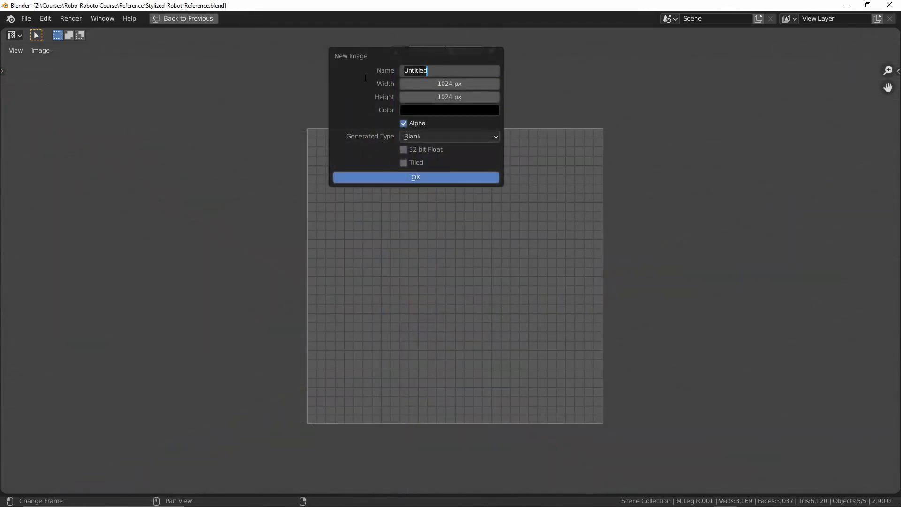
Step: Create a new image named 'Texture Image' as a Color Grid with alpha turned off
{"action": "type", "text": "Texture Image"}
{"action": "key", "text": "Return"}
{"action": "left_click", "coordinate": [404, 123]}
{"action": "left_click", "coordinate": [420, 134]}
{"action": "left_click", "coordinate": [432, 176]}
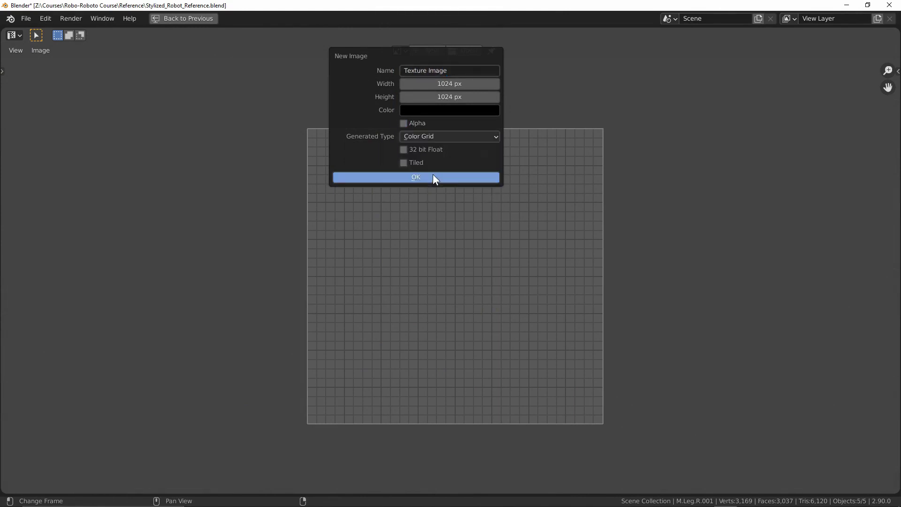
{"action": "left_click", "coordinate": [407, 178]}
{"action": "middle_click_drag", "start_coordinate": [409, 94], "coordinate": [426, 279], "text": "ctrl"}
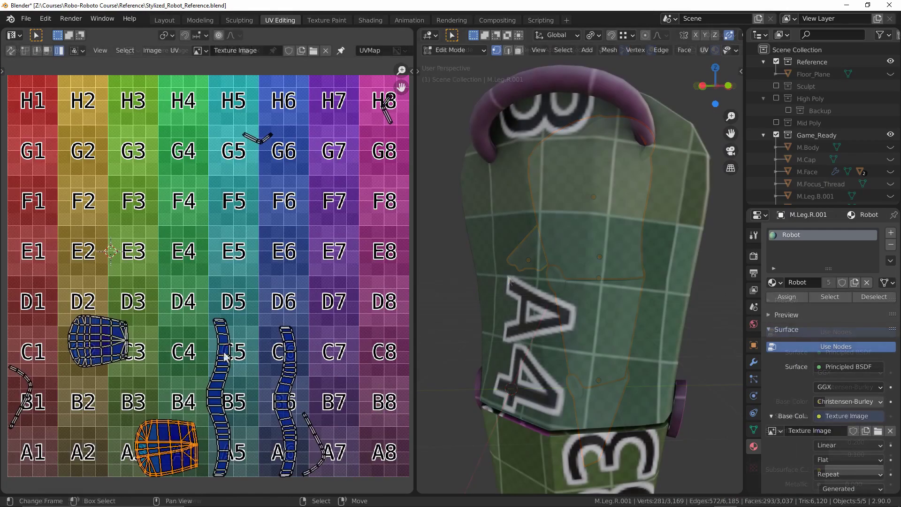
Step: Stand the leg's UV islands upright and place them on B3 and B2
{"action": "left_click", "coordinate": [274, 429]}
{"action": "key", "text": "g"}
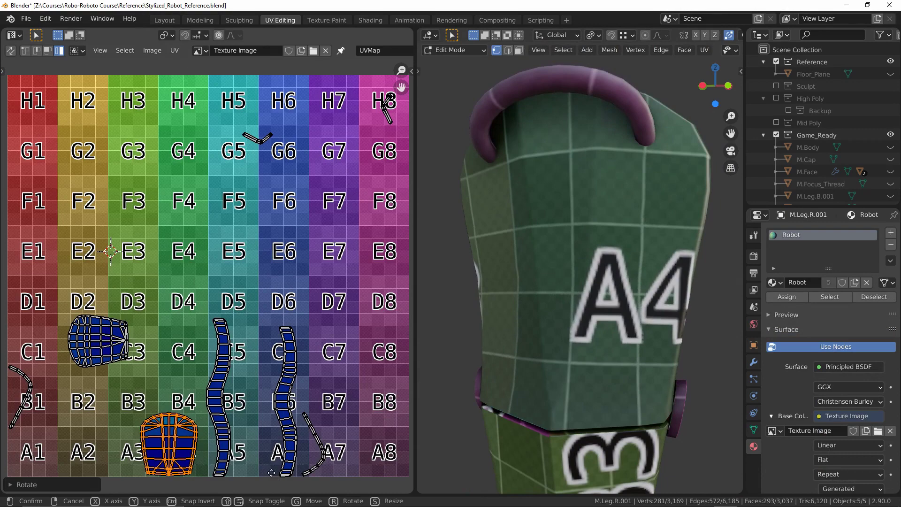
{"action": "left_click", "coordinate": [273, 428]}
{"action": "left_click", "coordinate": [141, 336]}
{"action": "key", "text": "r"}
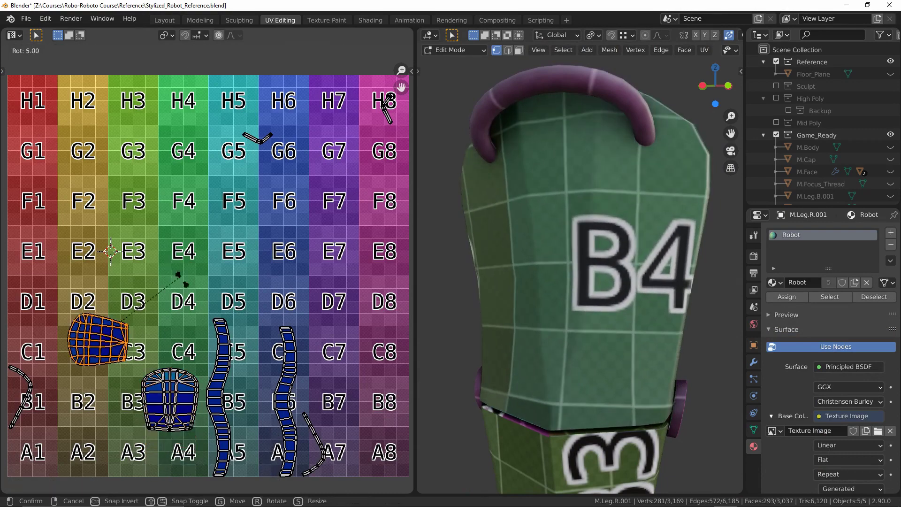
{"action": "left_click", "coordinate": [172, 429]}
{"action": "key", "text": "g"}
{"action": "left_click", "coordinate": [134, 374]}
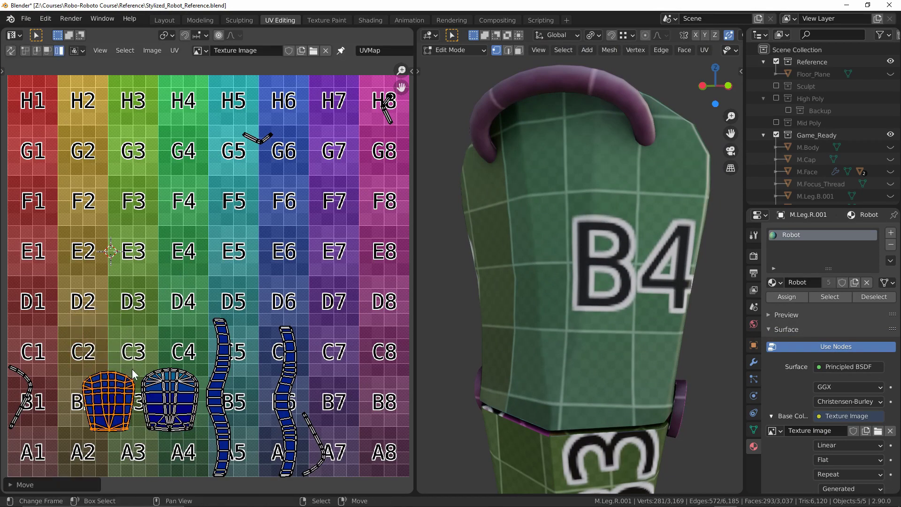
Step: Nudge the tall strip UV island slightly lower, leaving it in place
{"action": "left_click", "coordinate": [216, 386]}
{"action": "key", "text": "g"}
{"action": "left_click", "coordinate": [217, 376]}
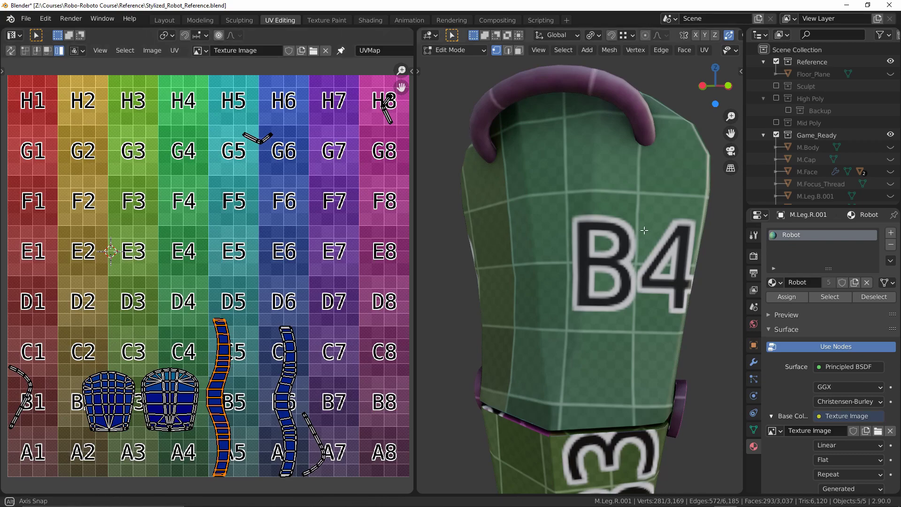
{"action": "middle_click_drag", "start_coordinate": [540, 282], "coordinate": [625, 287]}
{"action": "key", "text": "g"}
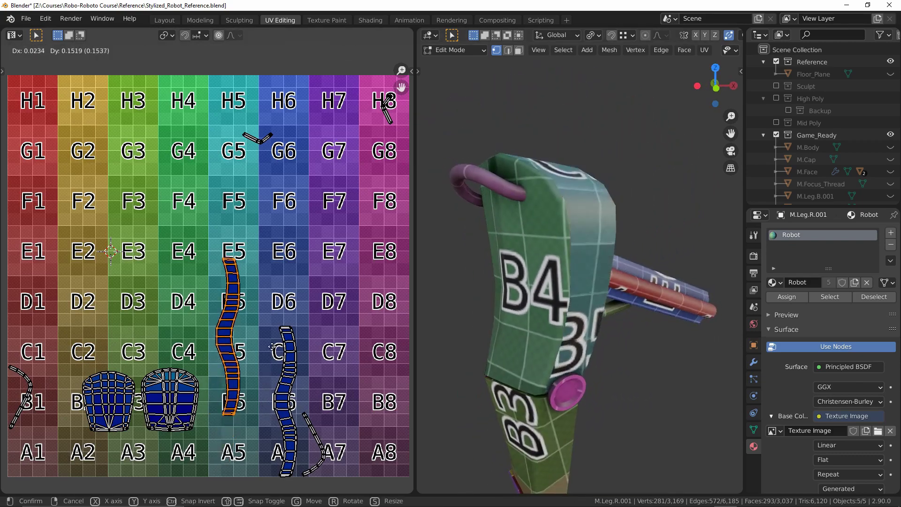
{"action": "right_click", "coordinate": [278, 380]}
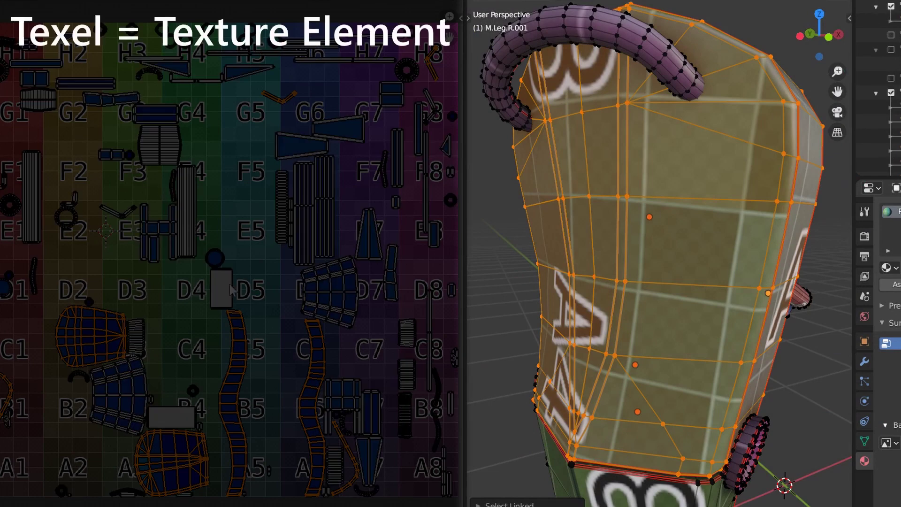
Step: Hide unselected UV islands and wireframe overlays, then rotate the island upright
{"action": "key", "text": "shift+h"}
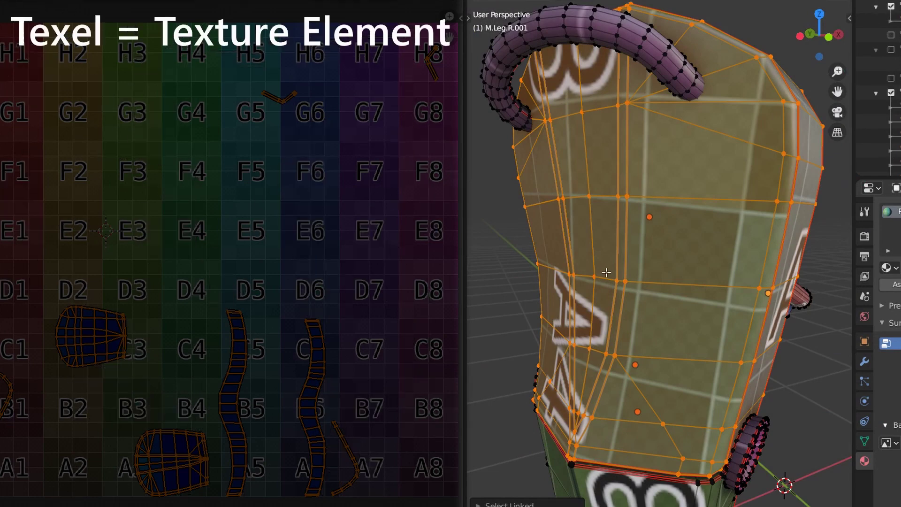
{"action": "key", "text": "shift+alt+z"}
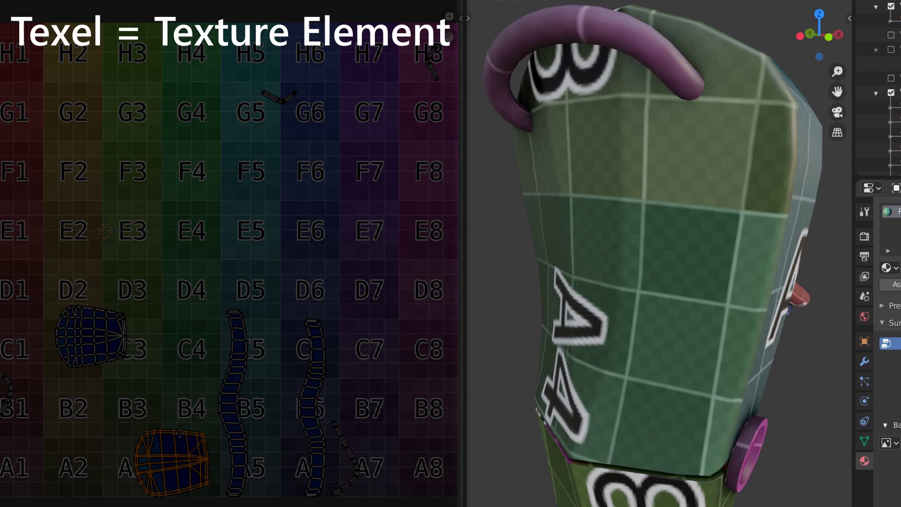
{"action": "left_click_drag", "start_coordinate": [180, 443], "coordinate": [193, 425]}
{"action": "key", "text": "r"}
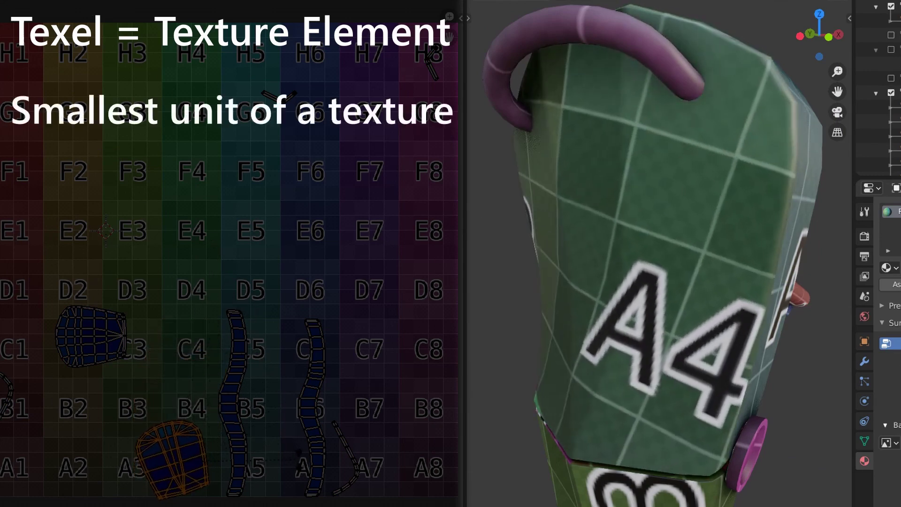
{"action": "left_click", "coordinate": [237, 340]}
{"action": "middle_click_drag", "start_coordinate": [649, 329], "coordinate": [650, 392]}
Step: Stand the A3 and C2 islands upright and move them into row B, cell B2
{"action": "key", "text": "r"}
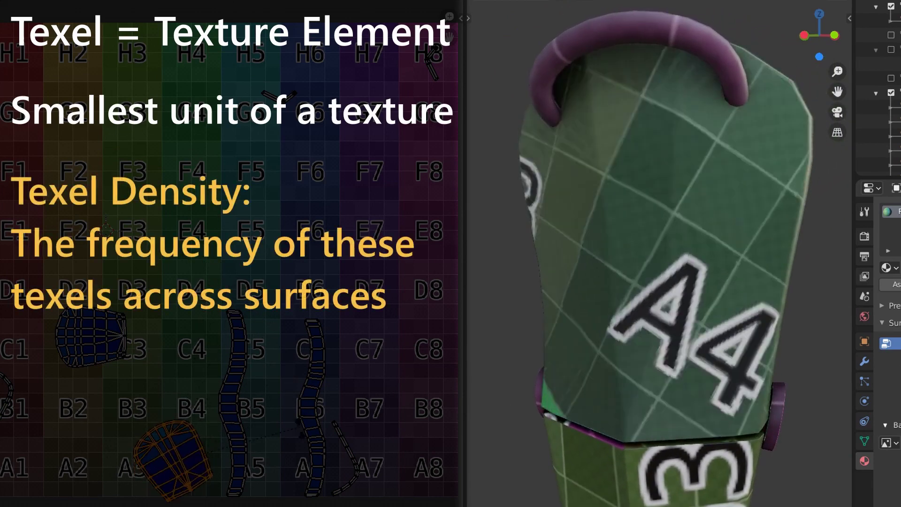
{"action": "key", "text": "g"}
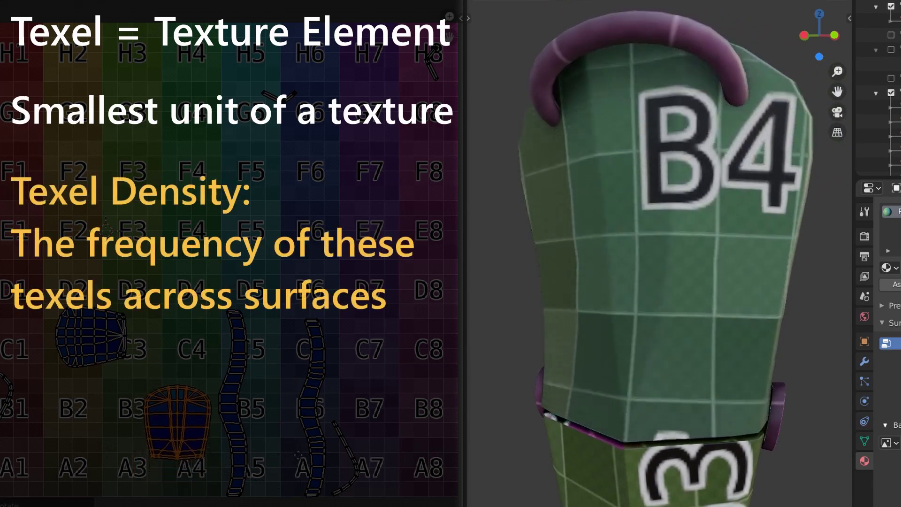
{"action": "left_click", "coordinate": [300, 444]}
{"action": "left_click", "coordinate": [130, 333]}
{"action": "key", "text": "r"}
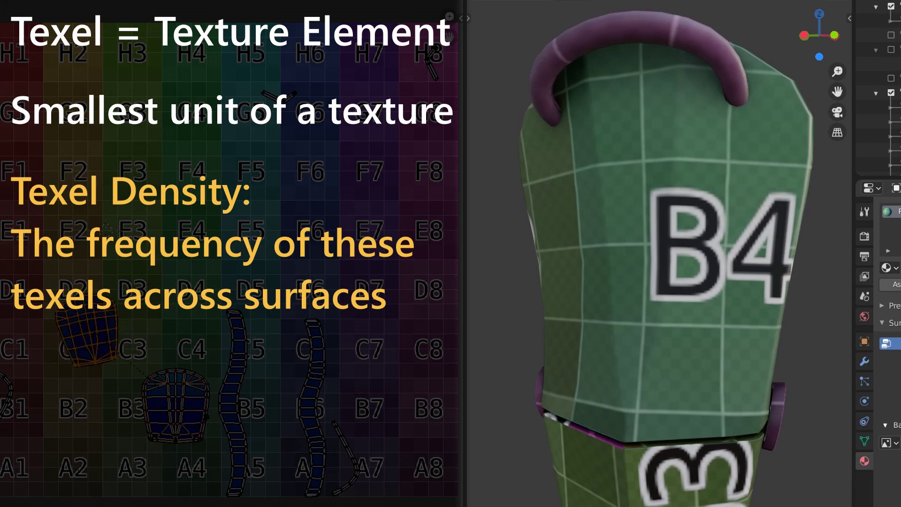
{"action": "left_click", "coordinate": [182, 442]}
{"action": "left_click_drag", "start_coordinate": [94, 316], "coordinate": [108, 388]}
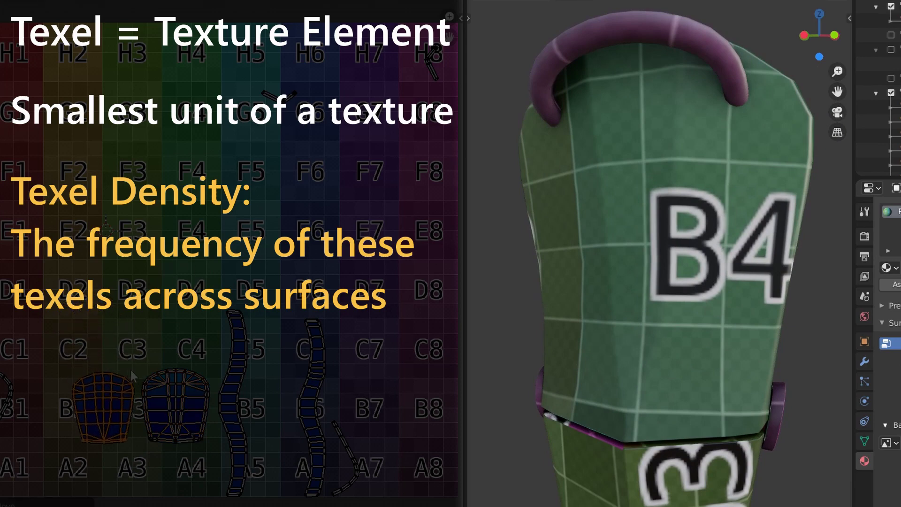
Step: Move the vertical strip island upward and rotate it to lie horizontal
{"action": "left_click", "coordinate": [229, 388]}
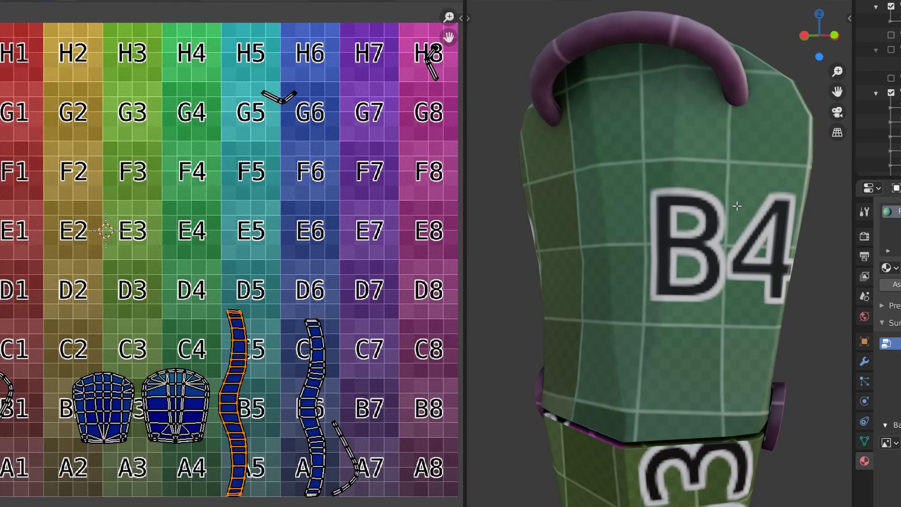
{"action": "middle_click_drag", "start_coordinate": [732, 201], "coordinate": [648, 235]}
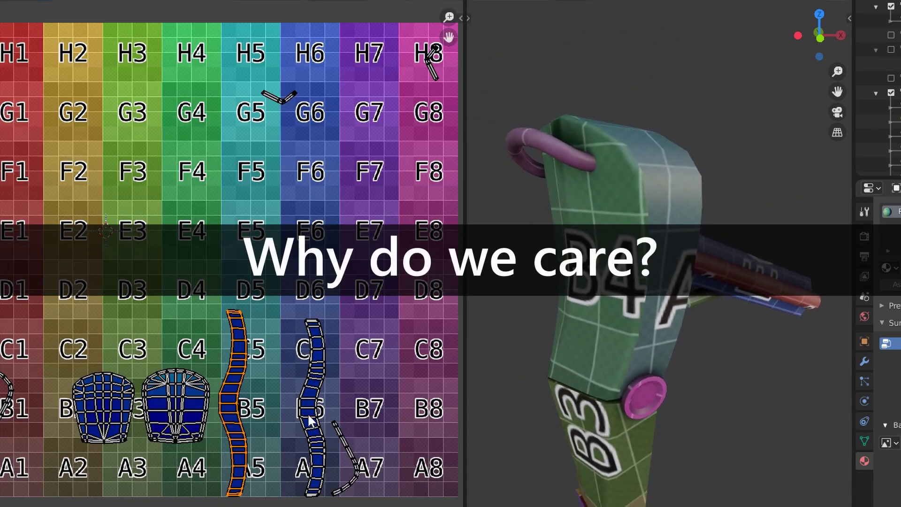
{"action": "key", "text": "g"}
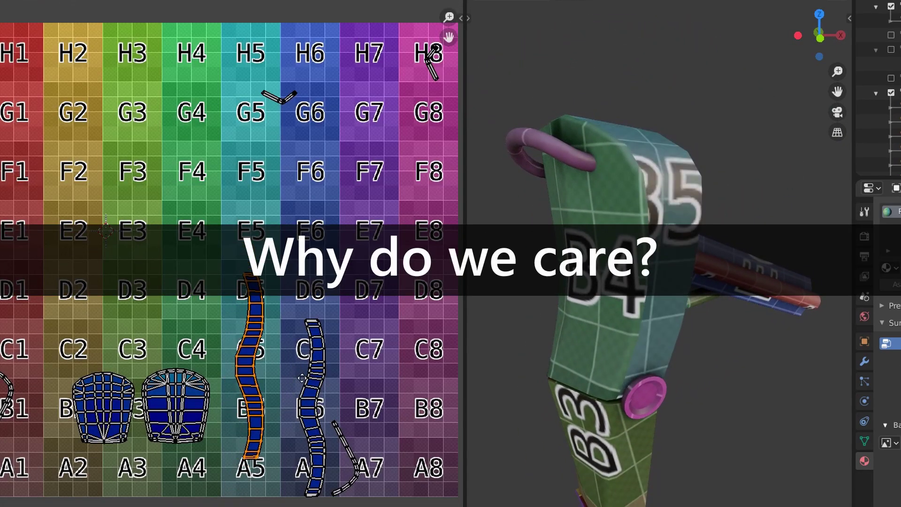
{"action": "key", "text": "r"}
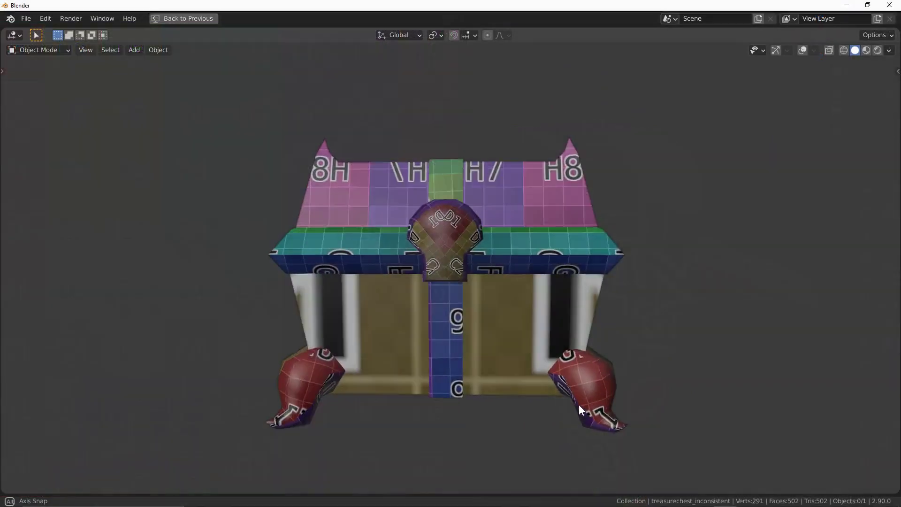
Step: Orbit the chest to its B1/B2/B3 side and restore the UV Editing layout
{"action": "middle_click_drag", "start_coordinate": [579, 404], "coordinate": [648, 329]}
{"action": "scroll", "coordinate": [624, 401], "scroll_direction": "up", "scroll_amount": 3}
{"action": "key", "text": "ctrl+space"}
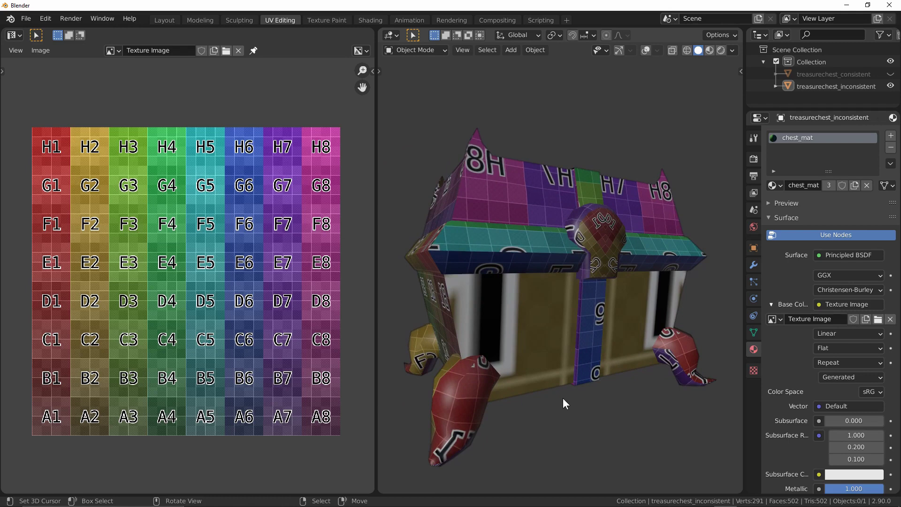
Step: Put the chest in Edit Mode with everything selected and hide the viewport overlays
{"action": "key", "text": "Tab"}
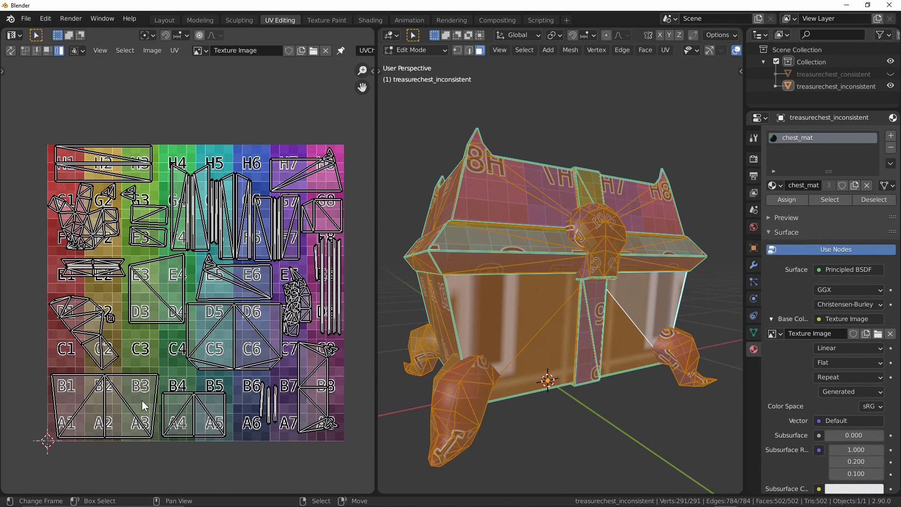
{"action": "key", "text": "g"}
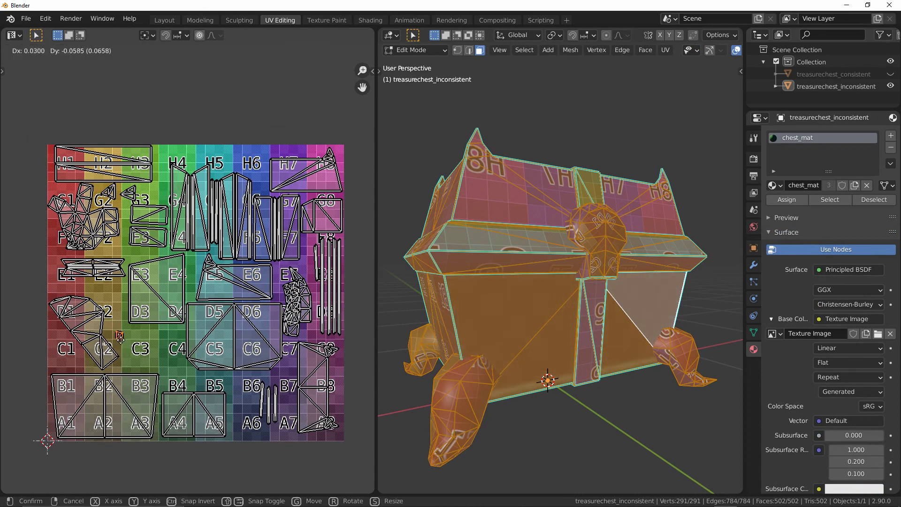
{"action": "key", "text": "Escape"}
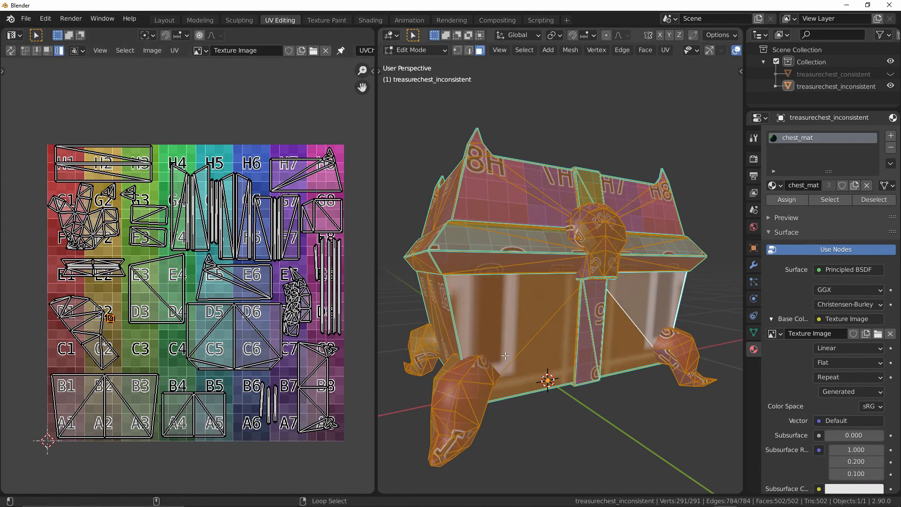
{"action": "key", "text": "shift+alt+z"}
{"action": "key", "text": "g"}
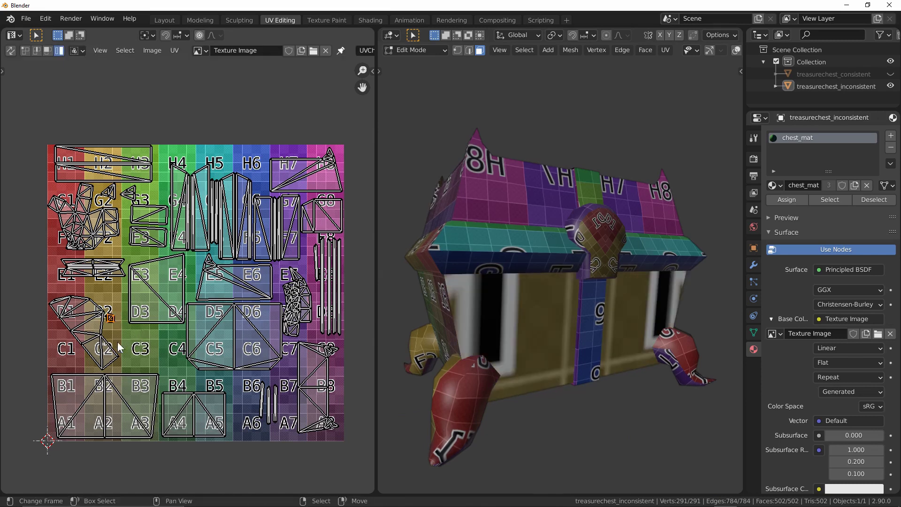
Step: Move the selected chest UV island up and to the left
{"action": "key", "text": "g"}
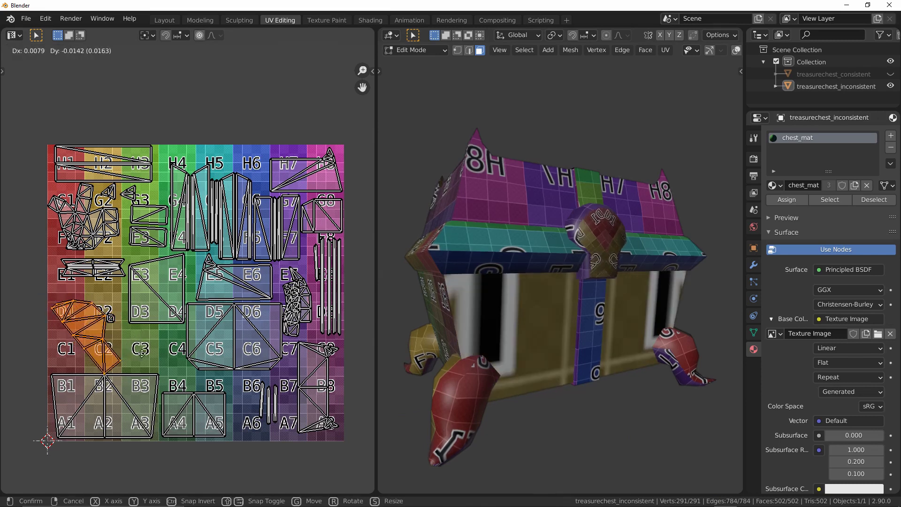
{"action": "left_click", "coordinate": [143, 349]}
{"action": "scroll", "coordinate": [144, 350], "scroll_direction": "up", "scroll_amount": 5}
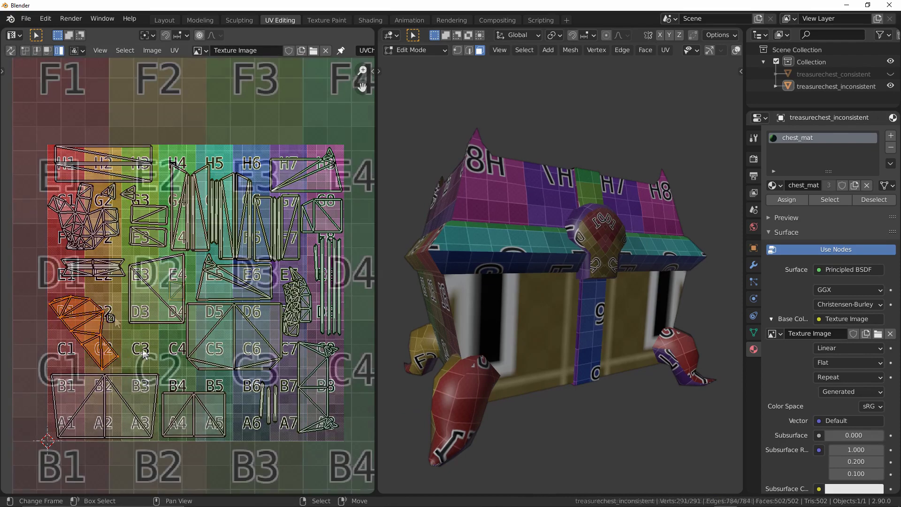
Step: Shrink the chest front quad island to a tiny patch near cell D2
{"action": "left_click", "coordinate": [110, 318]}
{"action": "key", "text": "s"}
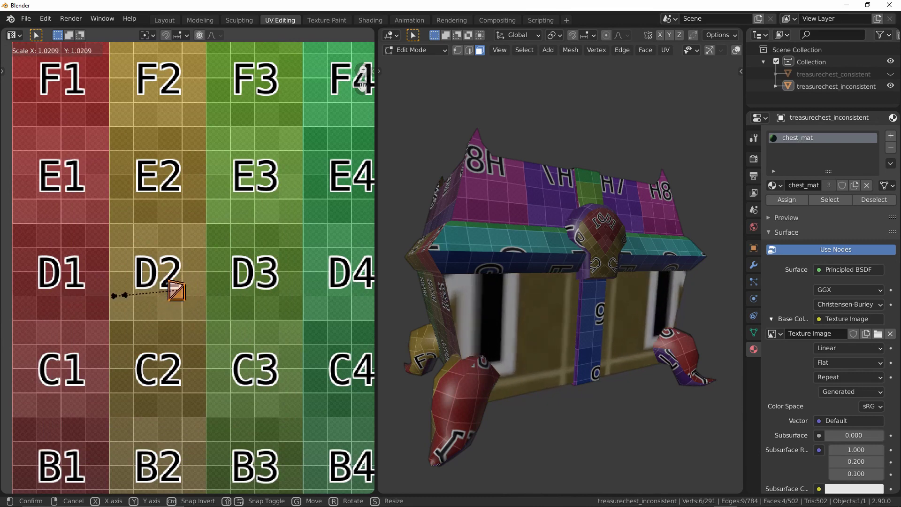
{"action": "left_click", "coordinate": [145, 295]}
{"action": "key", "text": "g"}
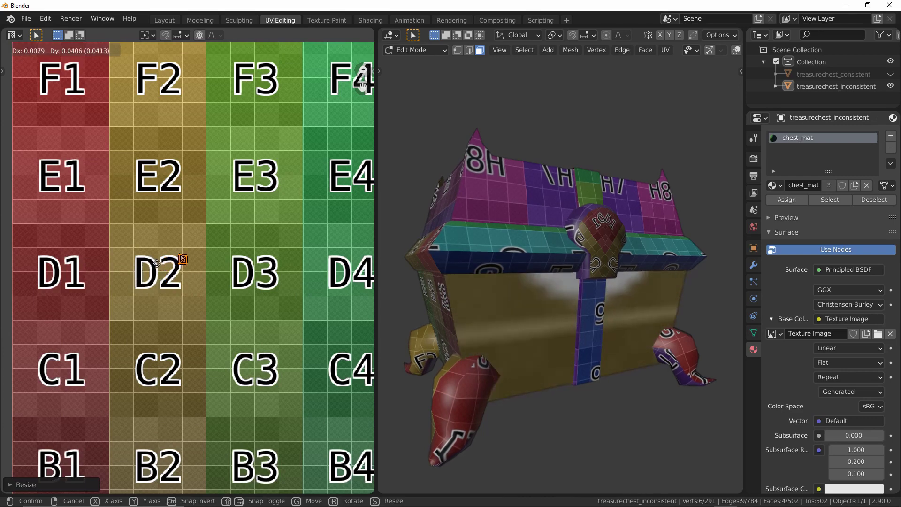
{"action": "right_click", "coordinate": [160, 280]}
{"action": "key", "text": "ctrl+z"}
{"action": "key", "text": "ctrl+z"}
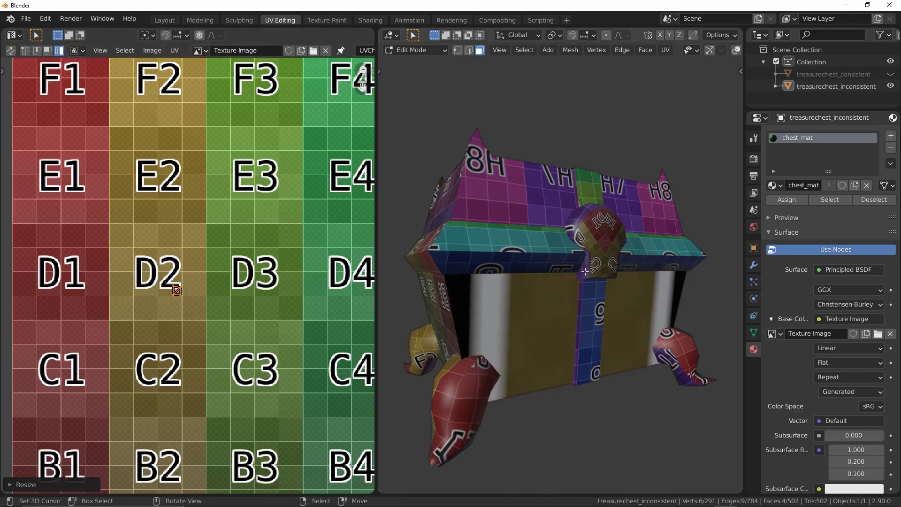
Step: Scale up the selected chest front UV island
{"action": "key", "text": "s"}
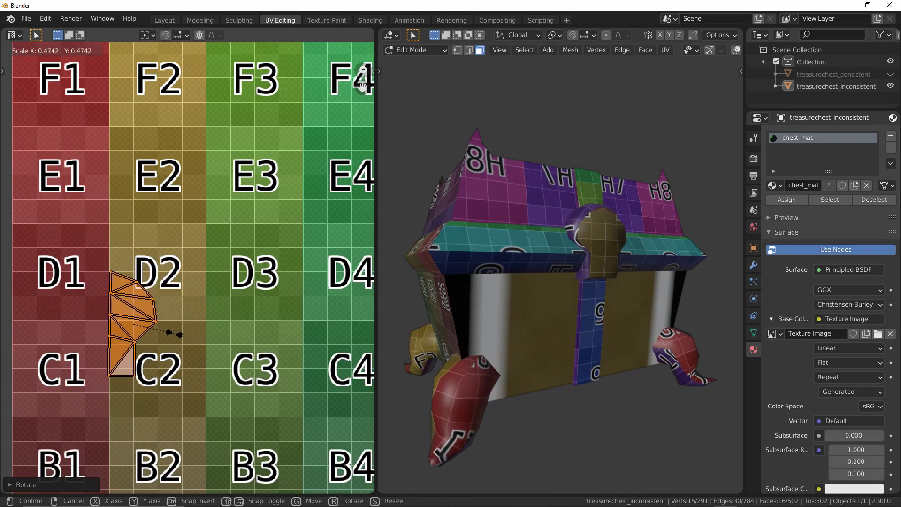
{"action": "left_click", "coordinate": [180, 335]}
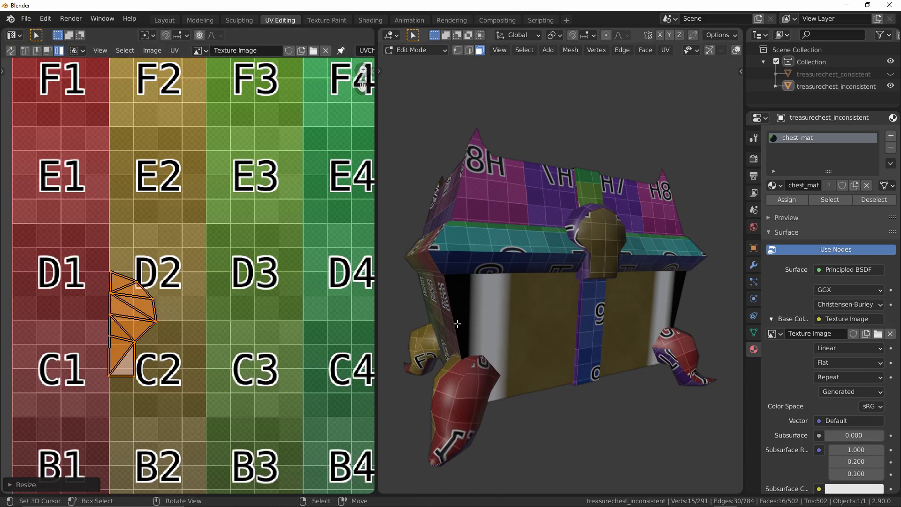
{"action": "key", "text": "shift+alt+z"}
Step: Select all the chest front triangles and enlarge their UV islands over D2–C3
{"action": "left_click", "coordinate": [497, 315]}
{"action": "left_click", "coordinate": [549, 348], "text": "shift"}
{"action": "left_click", "coordinate": [635, 330], "text": "shift"}
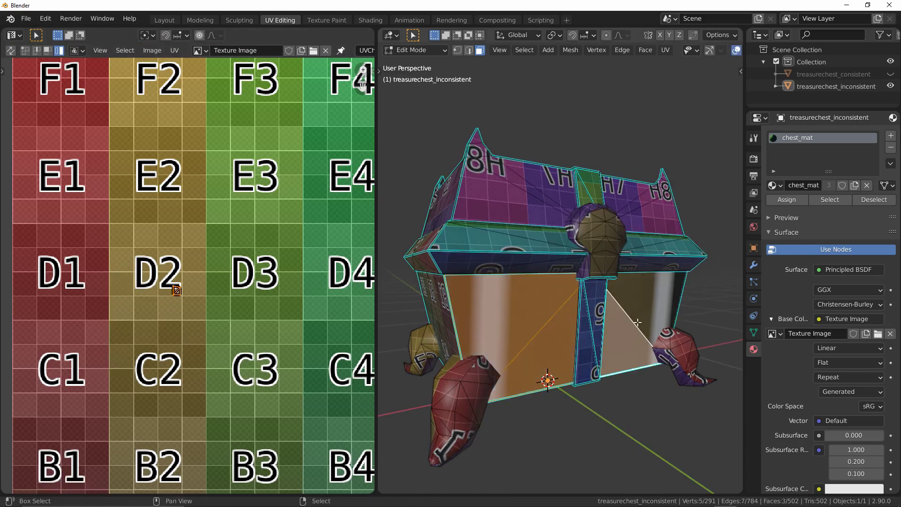
{"action": "left_click", "coordinate": [643, 310], "text": "shift"}
{"action": "key", "text": "shift+alt+z"}
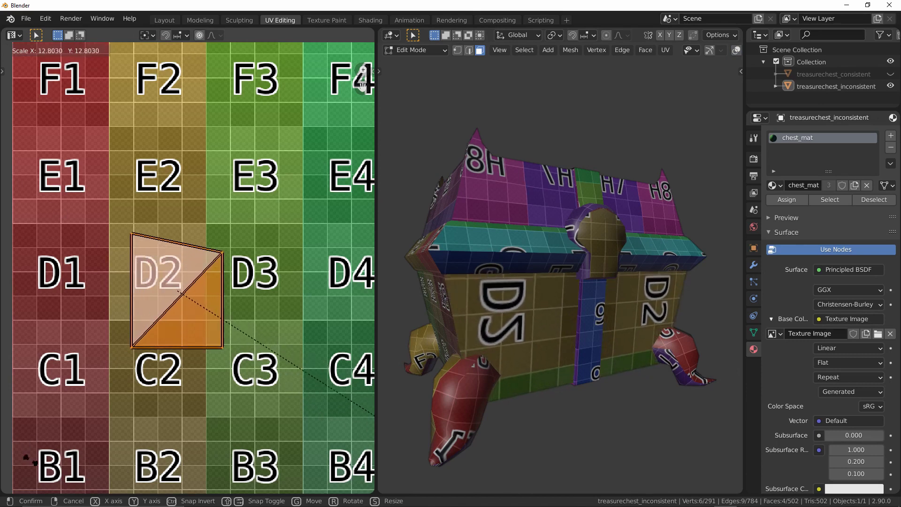
{"action": "left_click", "coordinate": [249, 150]}
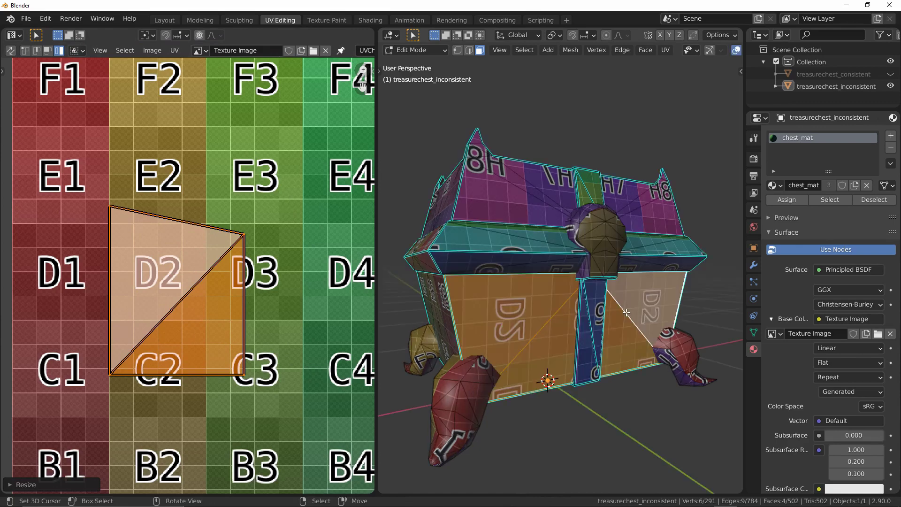
Step: Maximize the 3D view and orbit to a frontal view of the chest
{"action": "key", "text": "ctrl+space"}
{"action": "scroll", "coordinate": [628, 310], "scroll_direction": "down", "scroll_amount": 5}
{"action": "middle_click_drag", "start_coordinate": [628, 328], "coordinate": [631, 361]}
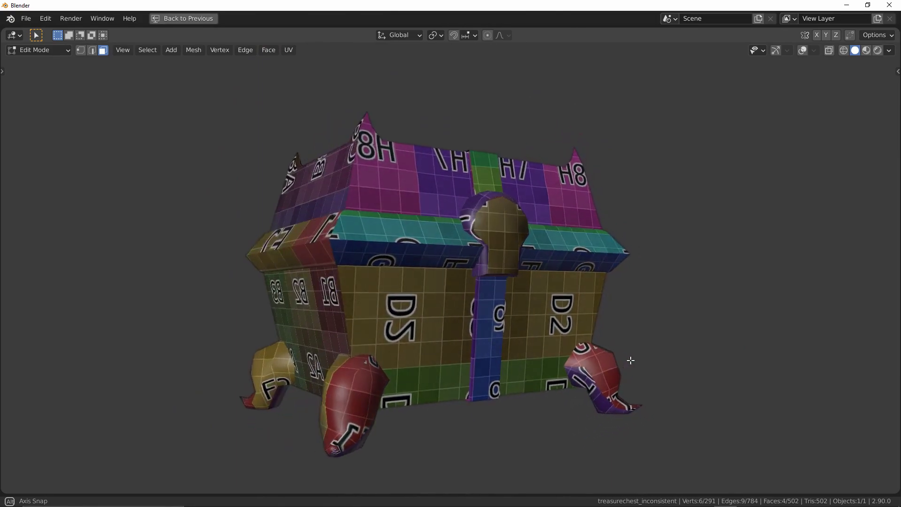
Step: Scale the chest front's UVs so one huge C-cell label fills the panel
{"action": "left_click", "coordinate": [165, 91]}
{"action": "key", "text": "s"}
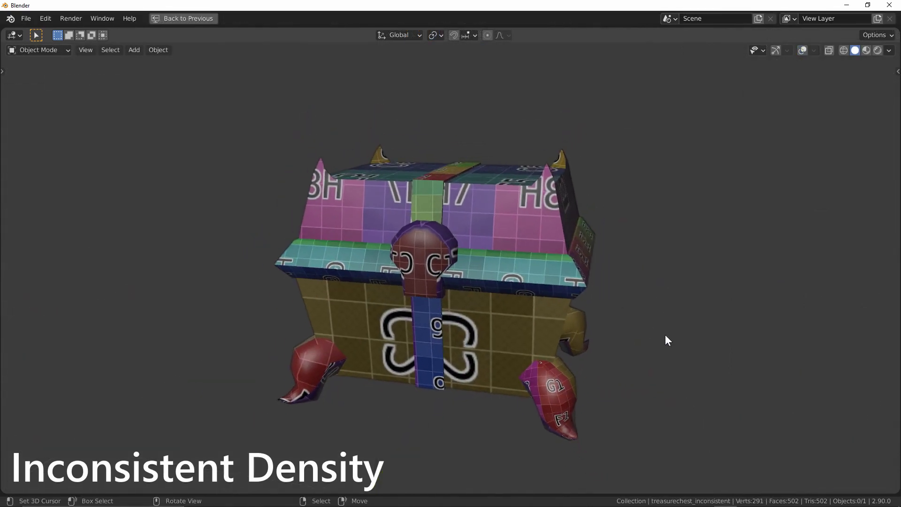
Step: Orbit around the two treasure chests, including the underside, to compare texture density
{"action": "mouse_move", "coordinate": [823, 385]}
{"action": "middle_mouse_down"}
{"action": "mouse_move", "coordinate": [774, 374]}
{"action": "mouse_move", "coordinate": [630, 378]}
{"action": "mouse_move", "coordinate": [815, 378]}
{"action": "middle_mouse_up"}
{"action": "middle_click_drag", "start_coordinate": [404, 416], "coordinate": [441, 429]}
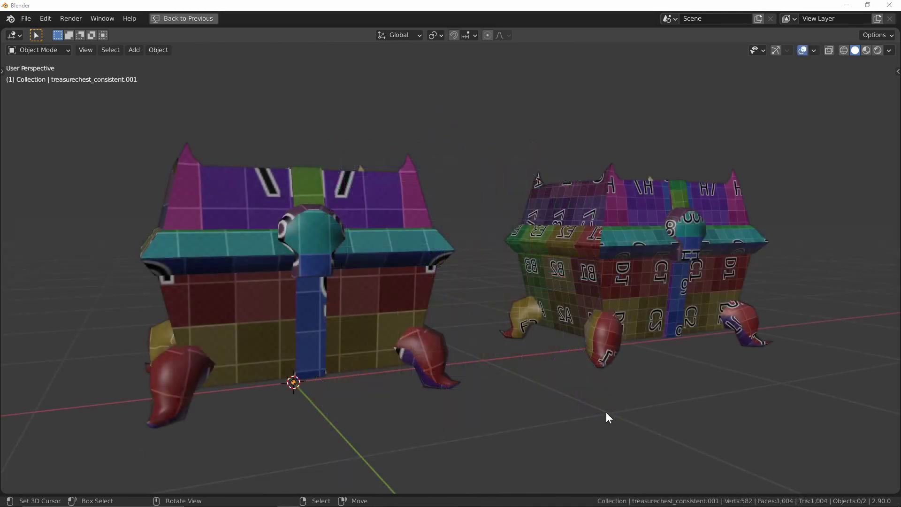
{"action": "middle_click_drag", "start_coordinate": [606, 415], "coordinate": [559, 406]}
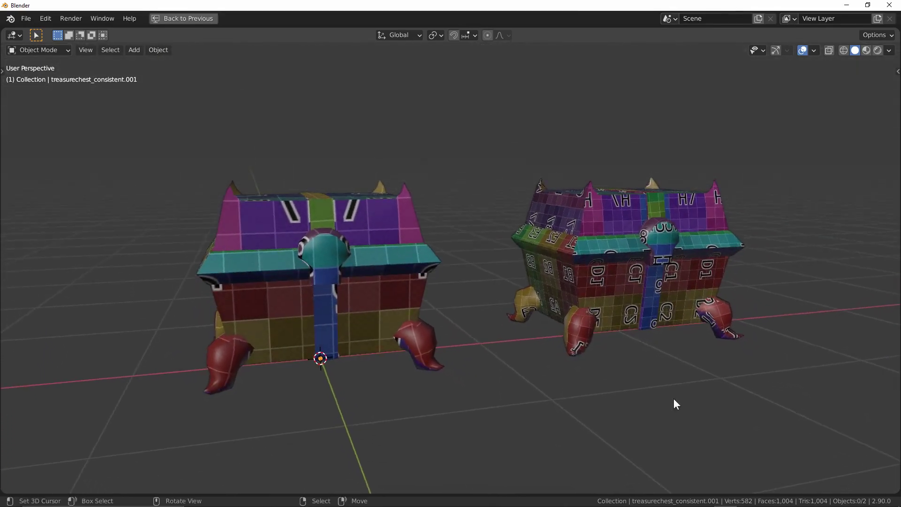
Step: Back in the UV Editing layout with overlays hidden, scale the copied chest's UV islands up together about 2.1×
{"action": "middle_click_drag", "start_coordinate": [674, 399], "coordinate": [700, 400]}
{"action": "key", "text": "ctrl+space"}
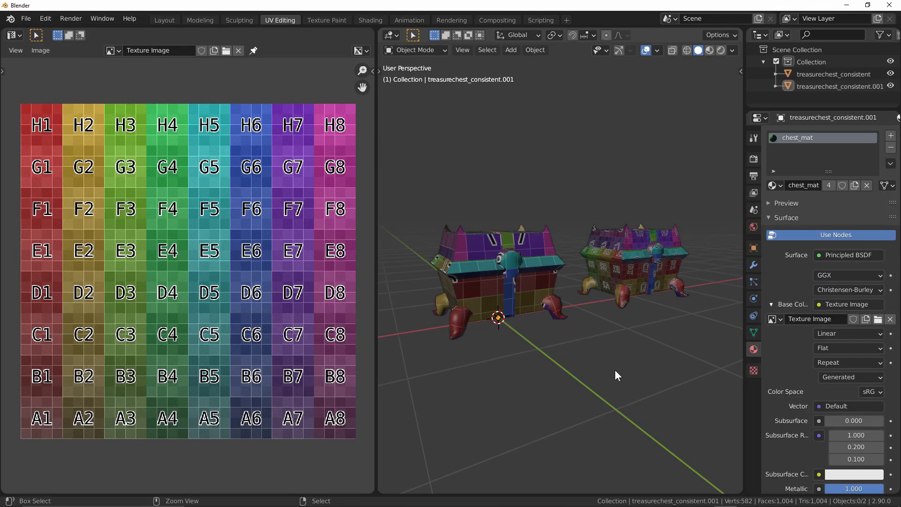
{"action": "key", "text": "shift+alt+z"}
{"action": "middle_click_drag", "start_coordinate": [614, 370], "coordinate": [550, 318]}
{"action": "left_click", "coordinate": [523, 309]}
{"action": "key", "text": "Tab"}
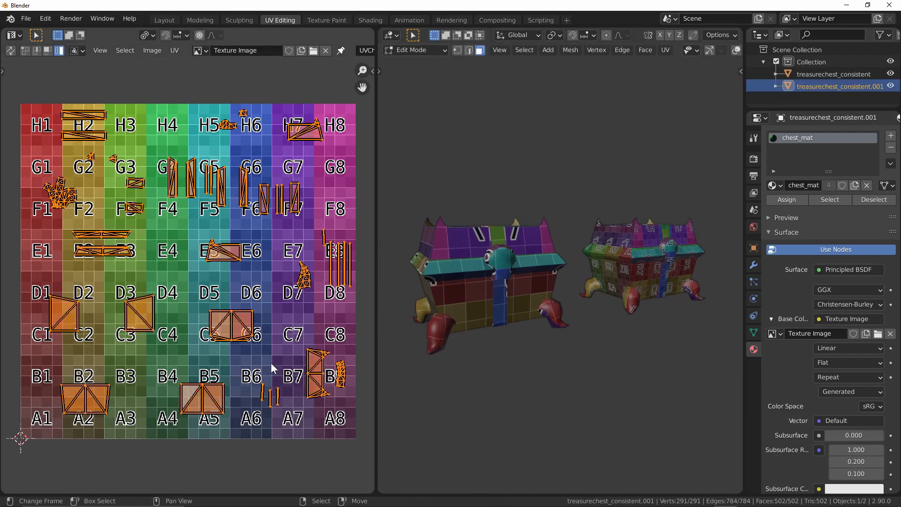
{"action": "key", "text": "s"}
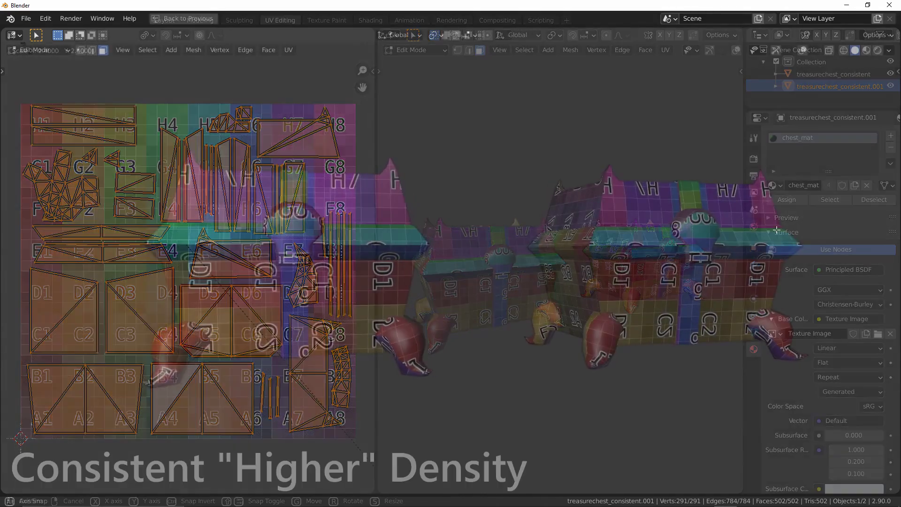
Step: Scale the original chest's UV islands down together for a consistently lower density
{"action": "mouse_move", "coordinate": [350, 361]}
{"action": "middle_mouse_down"}
{"action": "mouse_move", "coordinate": [574, 362]}
{"action": "mouse_move", "coordinate": [347, 364]}
{"action": "middle_mouse_up"}
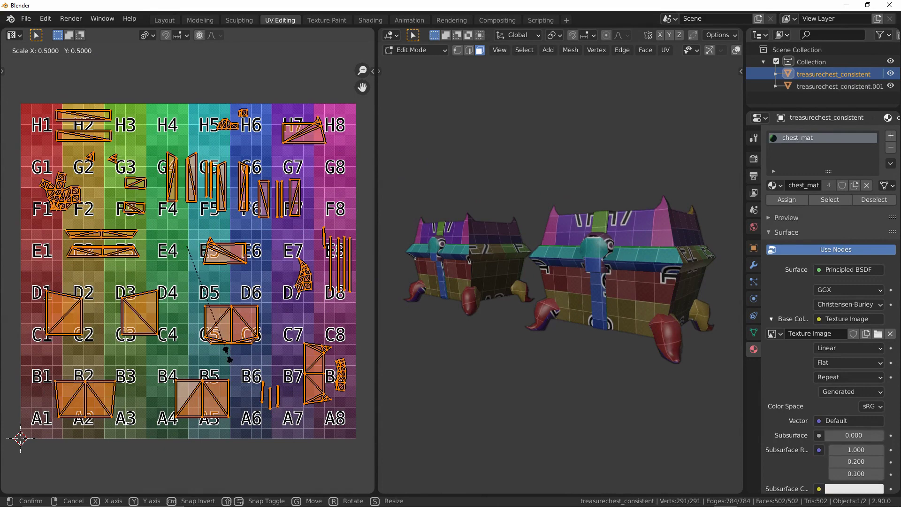
{"action": "left_click", "coordinate": [226, 350]}
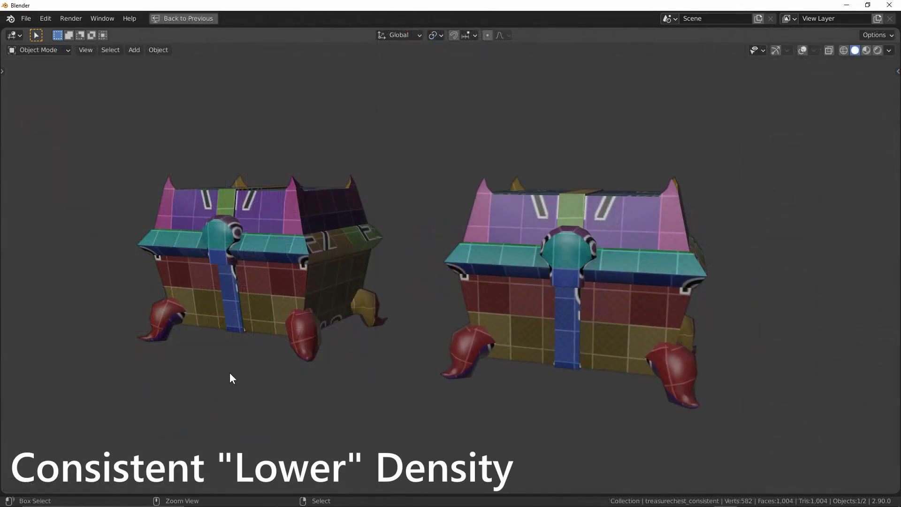
{"action": "middle_click_drag", "start_coordinate": [202, 429], "coordinate": [174, 427]}
{"action": "middle_click_drag", "start_coordinate": [630, 417], "coordinate": [683, 412]}
{"action": "middle_click_drag", "start_coordinate": [515, 415], "coordinate": [517, 376]}
{"action": "middle_click_drag", "start_coordinate": [417, 262], "coordinate": [424, 336]}
{"action": "middle_click_drag", "start_coordinate": [383, 424], "coordinate": [453, 371]}
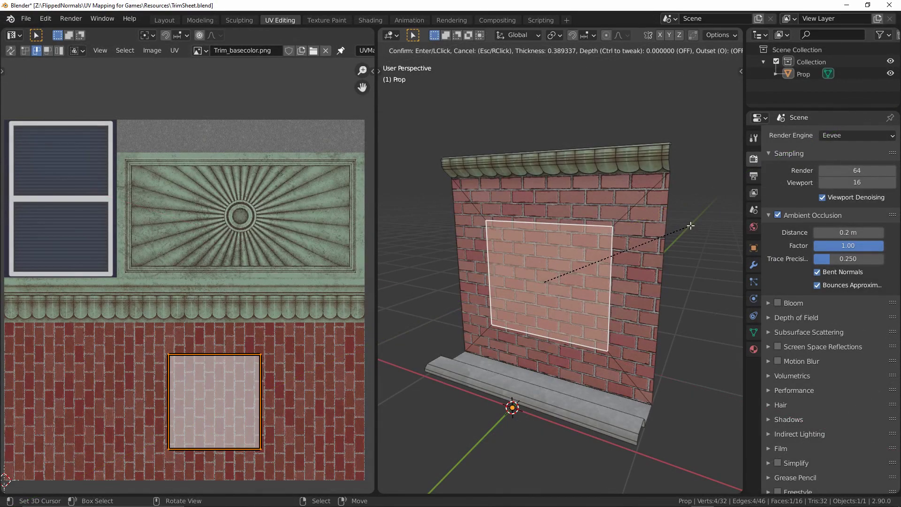
Step: Confirm the inset, then edge-slide its right and left vertical edges inward to narrow the brick panel
{"action": "left_click", "coordinate": [691, 226]}
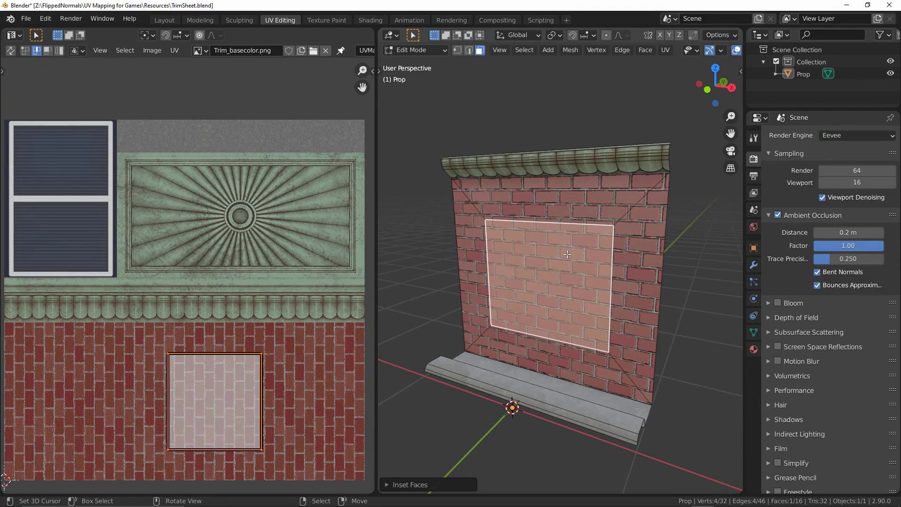
{"action": "key", "text": "2"}
{"action": "left_click", "coordinate": [613, 259]}
{"action": "key", "text": "g"}
{"action": "key", "text": "g"}
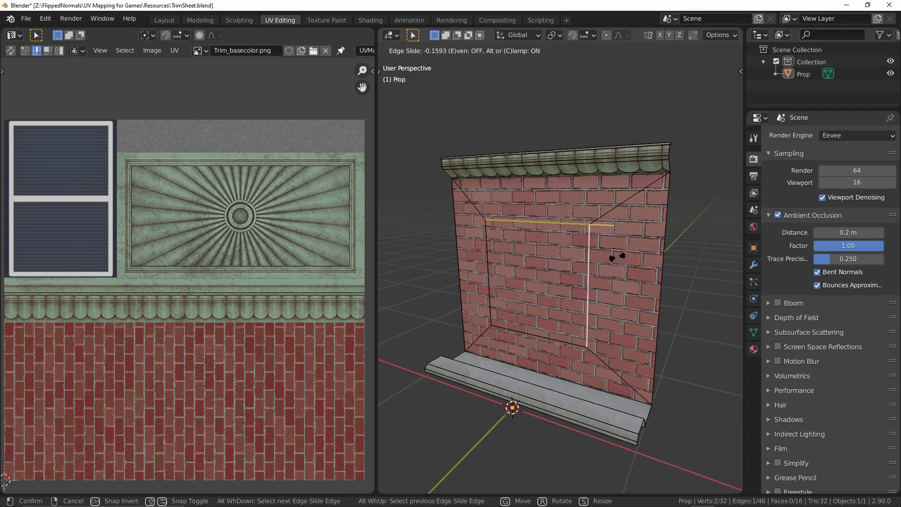
{"action": "left_click", "coordinate": [617, 257]}
{"action": "left_click", "coordinate": [477, 252]}
{"action": "key", "text": "g"}
{"action": "key", "text": "g"}
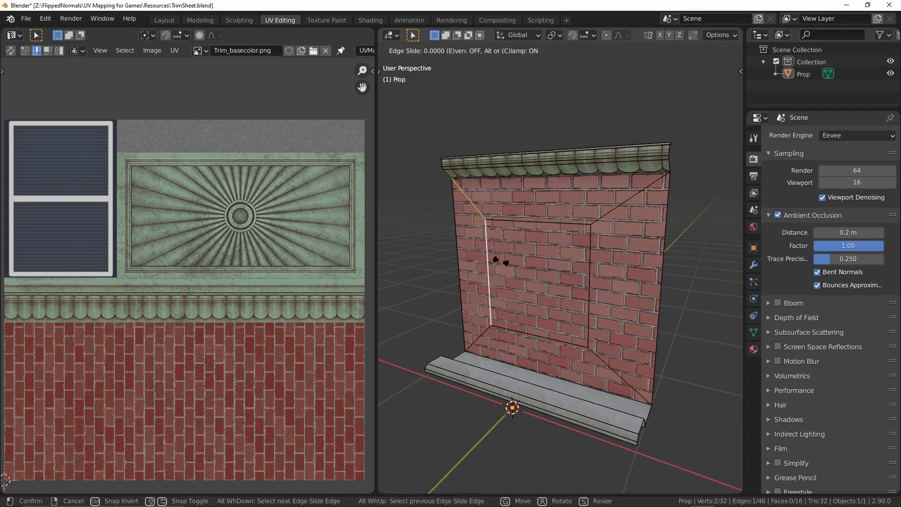
{"action": "left_click", "coordinate": [511, 260]}
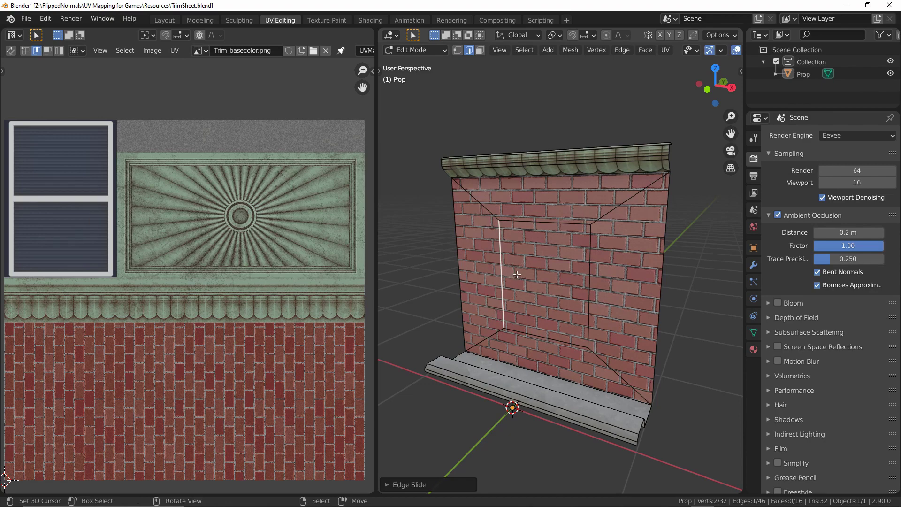
{"action": "key", "text": "g"}
{"action": "key", "text": "x"}
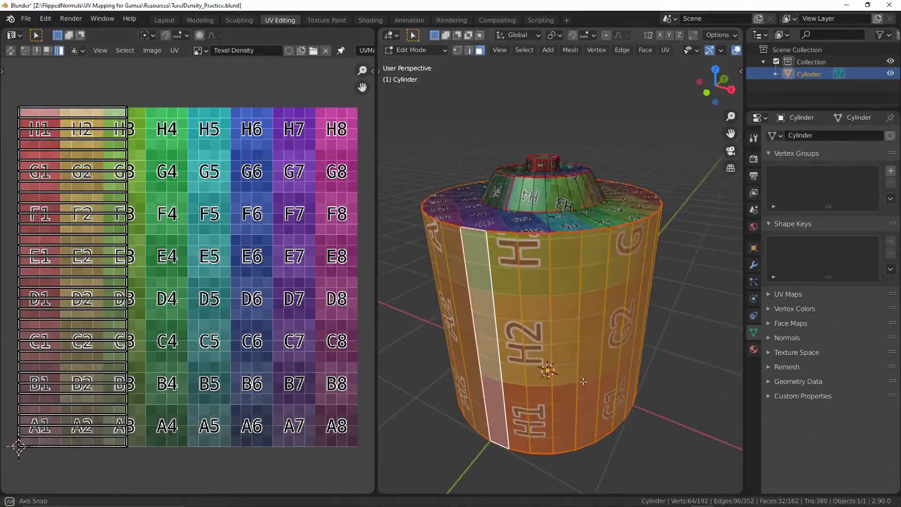
Step: Shrink and reposition the cylinder's top ring UV island so its checker density matches the sides
{"action": "key", "text": "shift+alt+z"}
{"action": "middle_click_drag", "start_coordinate": [574, 231], "coordinate": [547, 267]}
{"action": "left_click", "coordinate": [548, 267], "text": "alt+shift"}
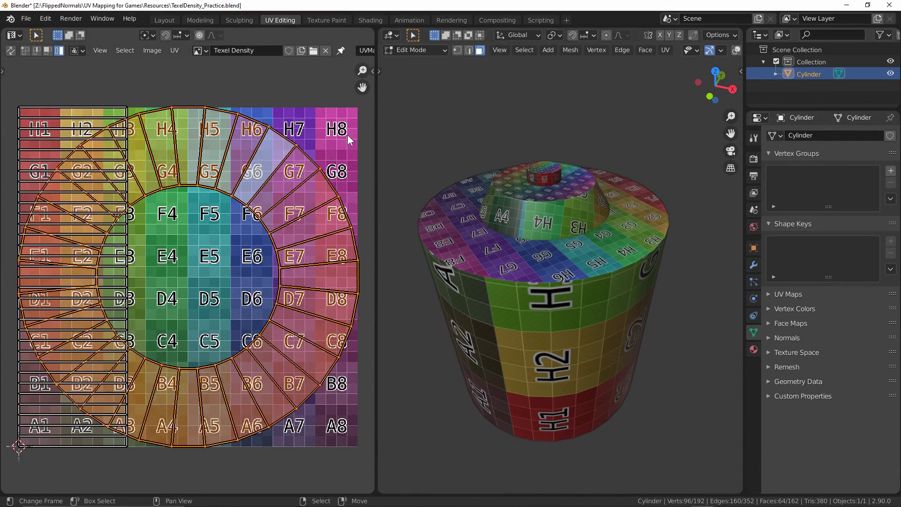
{"action": "key", "text": "s"}
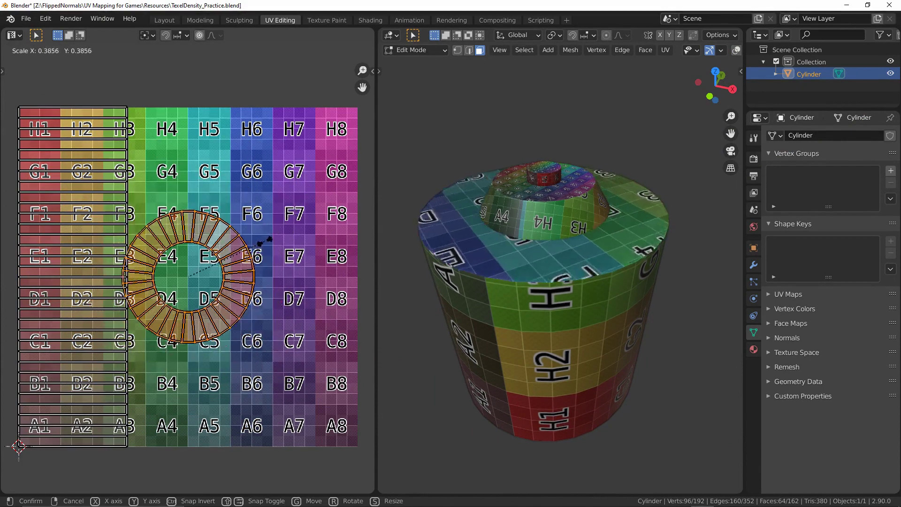
{"action": "left_click", "coordinate": [256, 249]}
{"action": "middle_click_drag", "start_coordinate": [540, 282], "coordinate": [531, 305]}
{"action": "scroll", "coordinate": [531, 306], "scroll_direction": "up", "scroll_amount": 3}
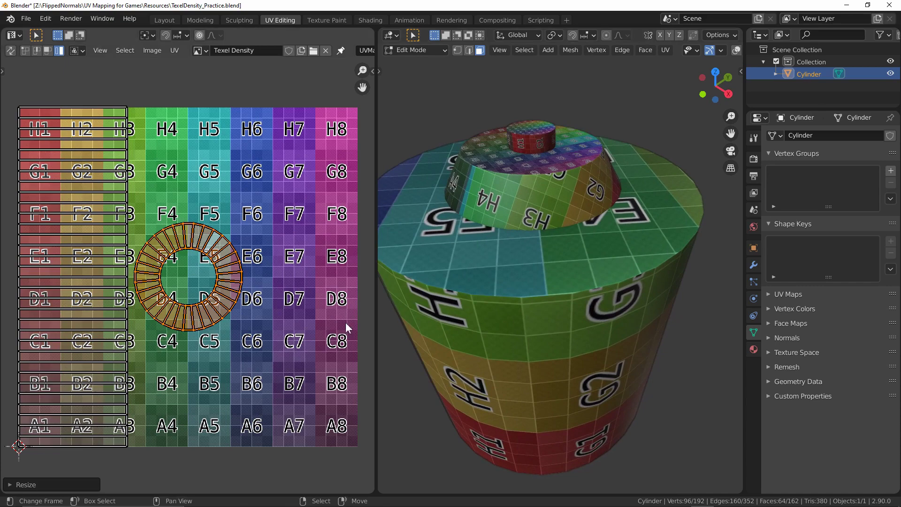
{"action": "key", "text": "g"}
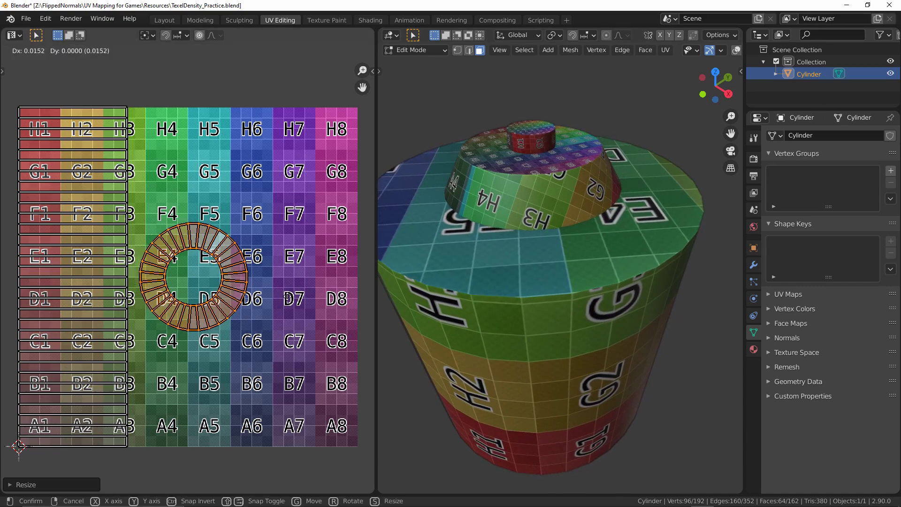
{"action": "left_click", "coordinate": [288, 297]}
{"action": "key", "text": "s"}
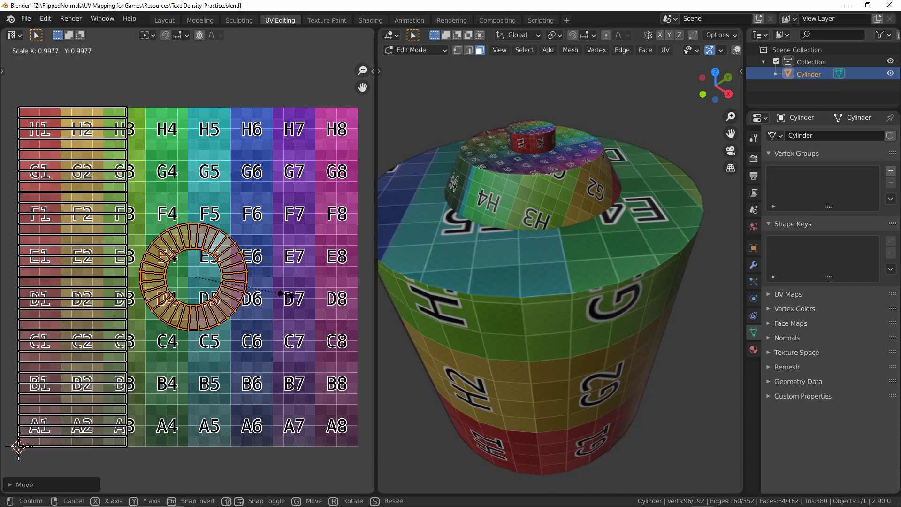
{"action": "left_click", "coordinate": [288, 297]}
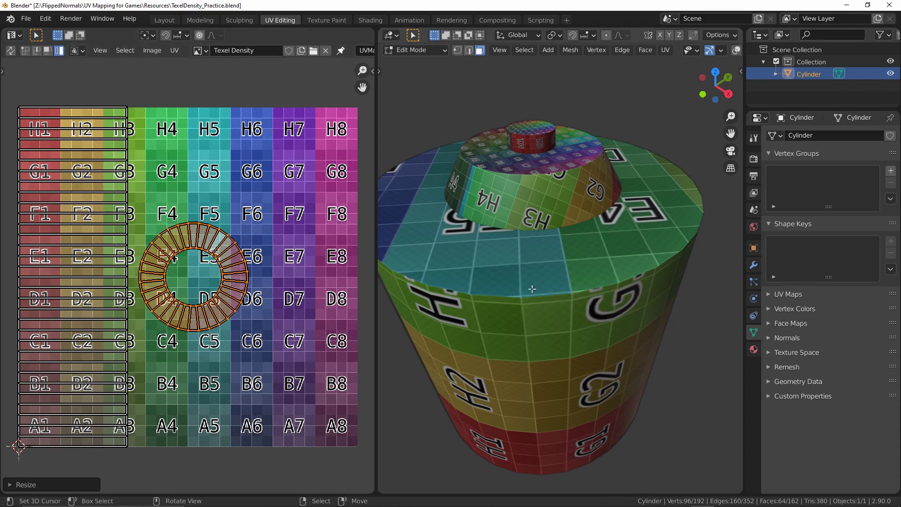
Step: Add the bevel faces, shrink their UV arc, and place it beside the ring island
{"action": "key", "text": "l"}
{"action": "left_click", "coordinate": [185, 141]}
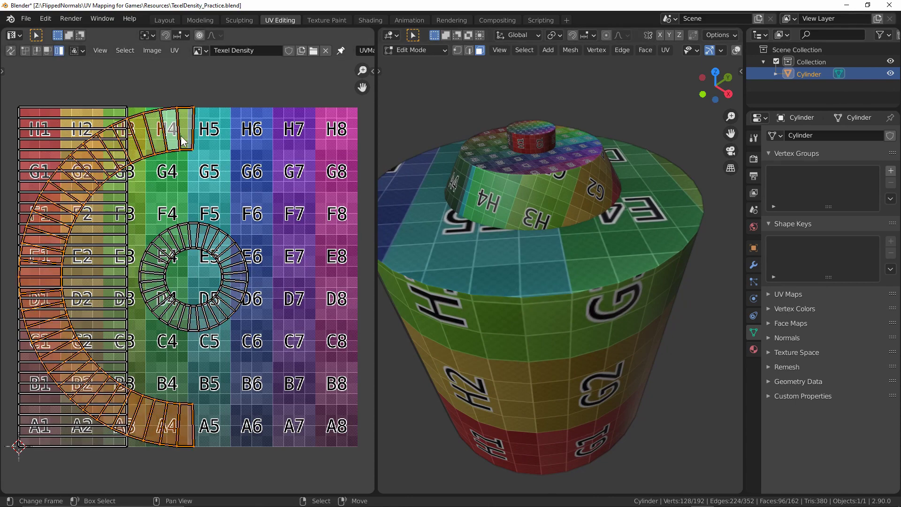
{"action": "key", "text": "s"}
{"action": "left_click", "coordinate": [207, 209]}
{"action": "key", "text": "g"}
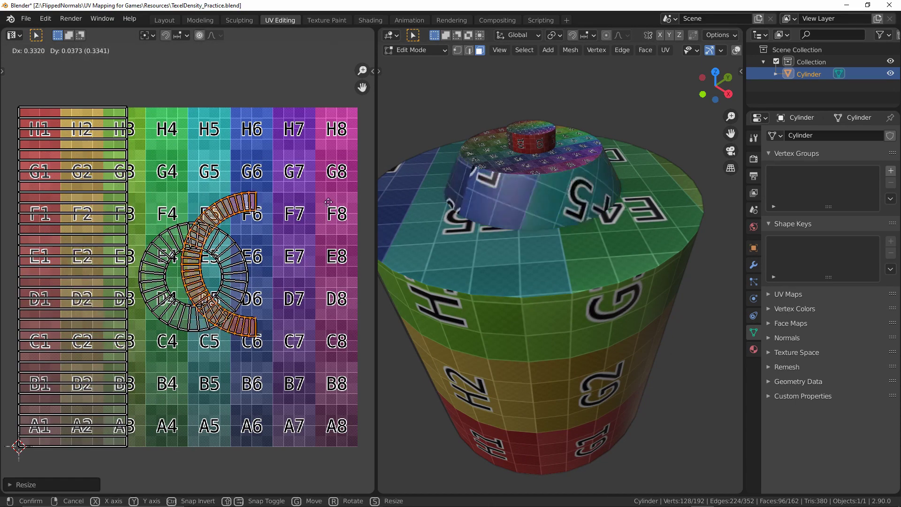
{"action": "left_click", "coordinate": [395, 209]}
{"action": "key", "text": "s"}
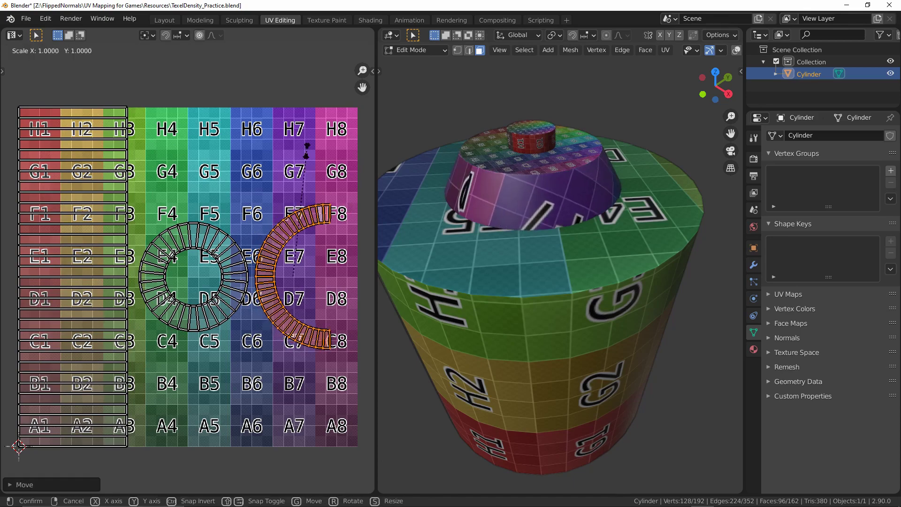